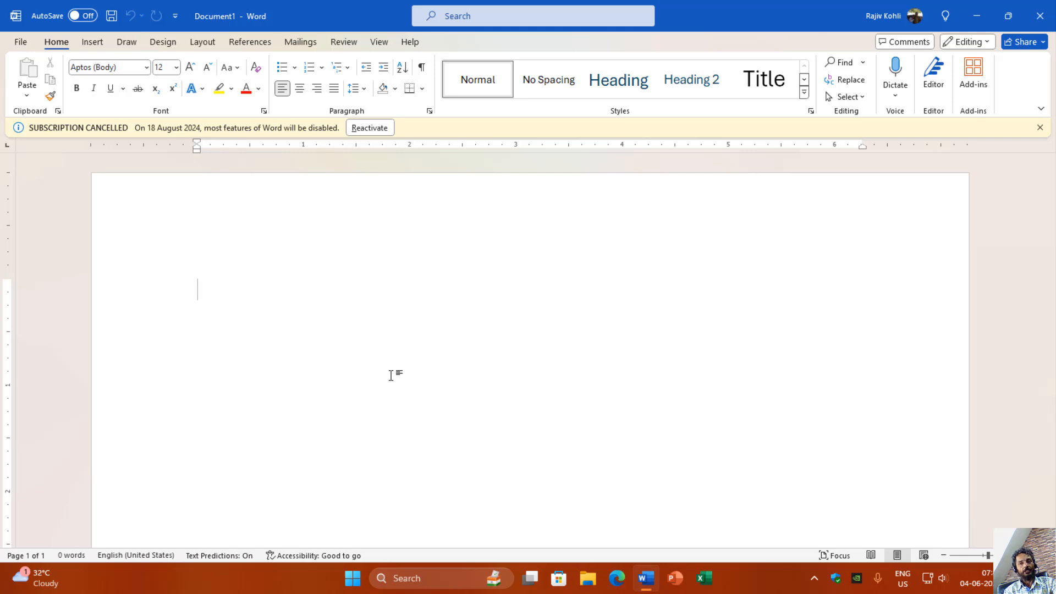
# Step: Create a bulleted list with the items Bullet 1, Bullet 2, Bullet 3 and Bullet 4
pyautogui.write('*')
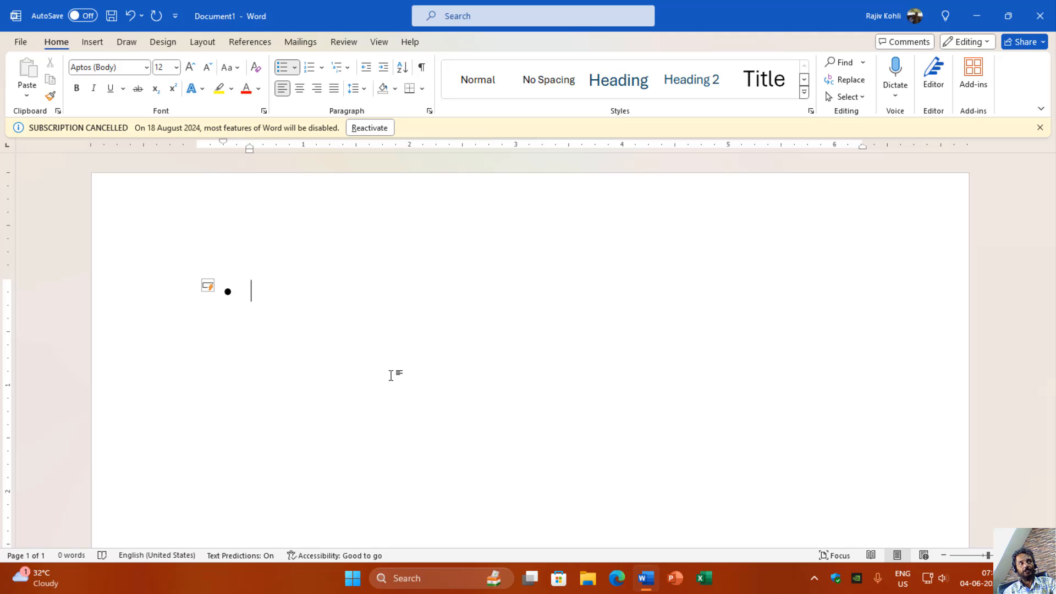
pyautogui.write('Bullet 1')
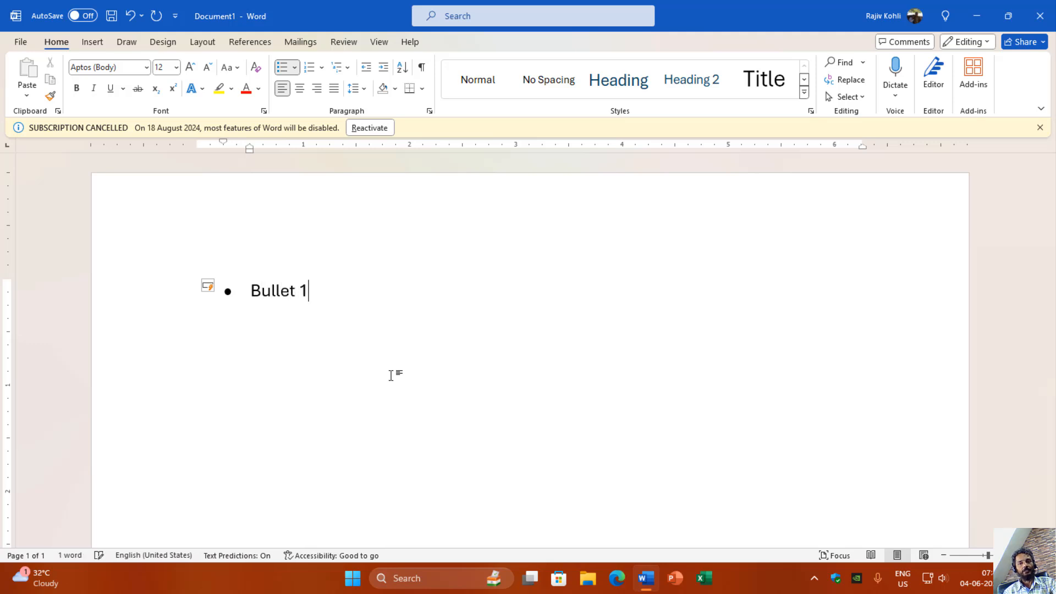
pyautogui.press('Return')
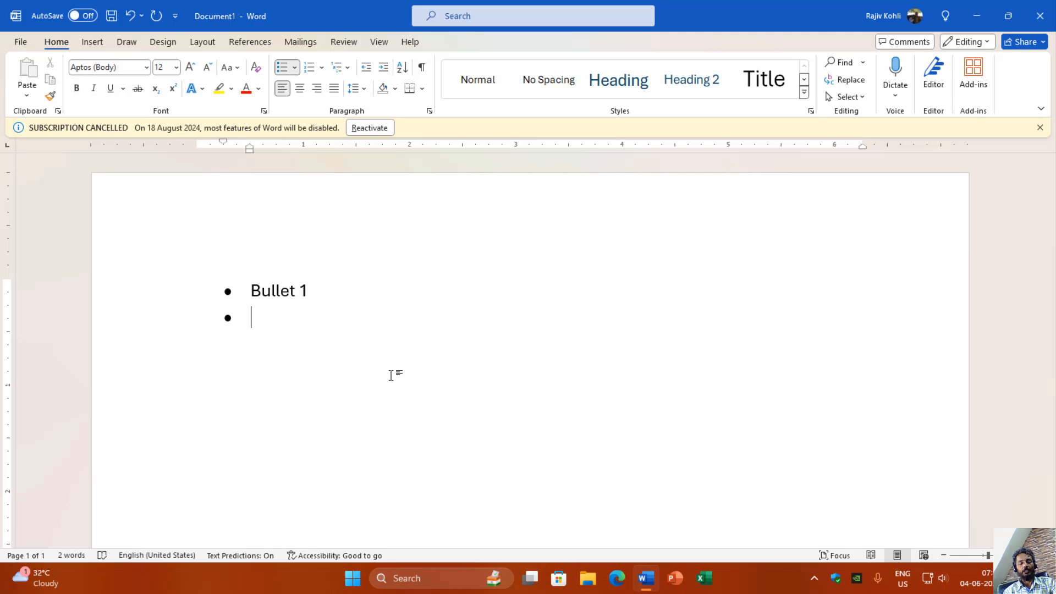
pyautogui.write('Bullet 2')
pyautogui.press('Return')
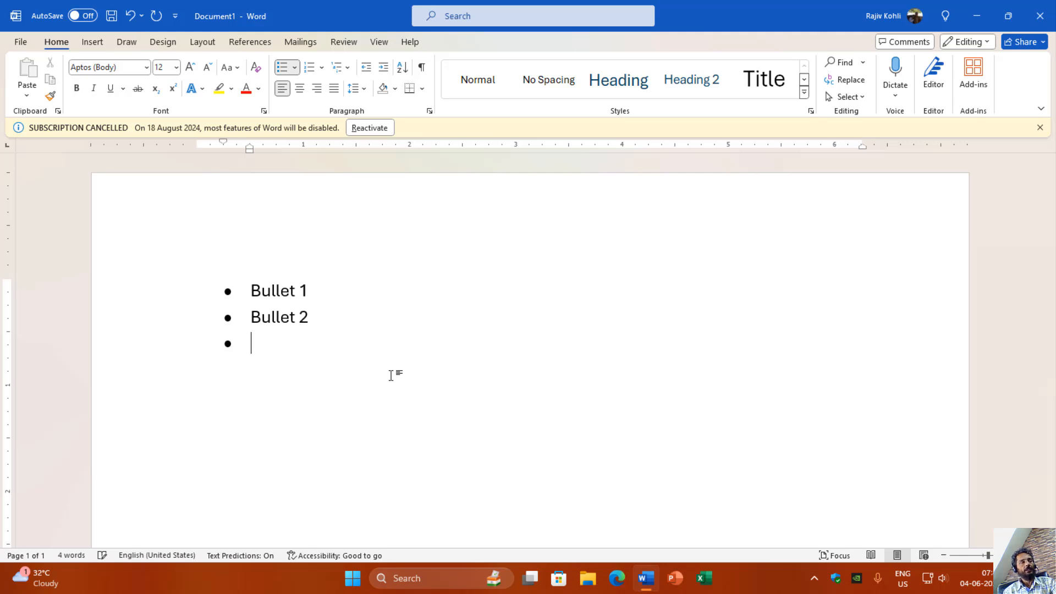
pyautogui.write('Bullet 3')
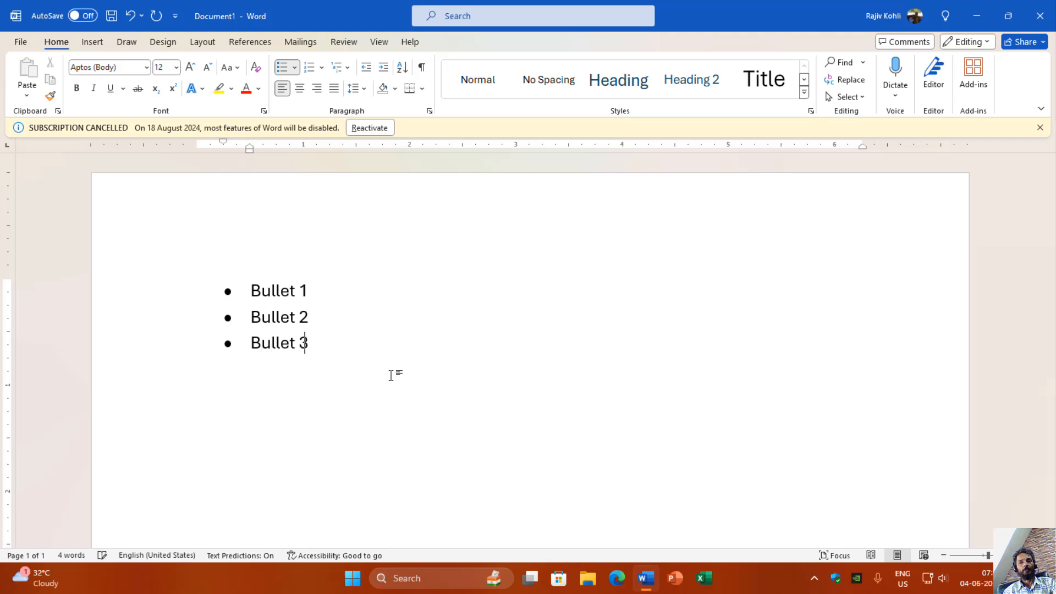
pyautogui.press('Return')
pyautogui.write('Bullet 4')
# Step: Add the second-level items Sub Point 1 and Sub Point 2 beneath Bullet 4
pyautogui.press('Return')
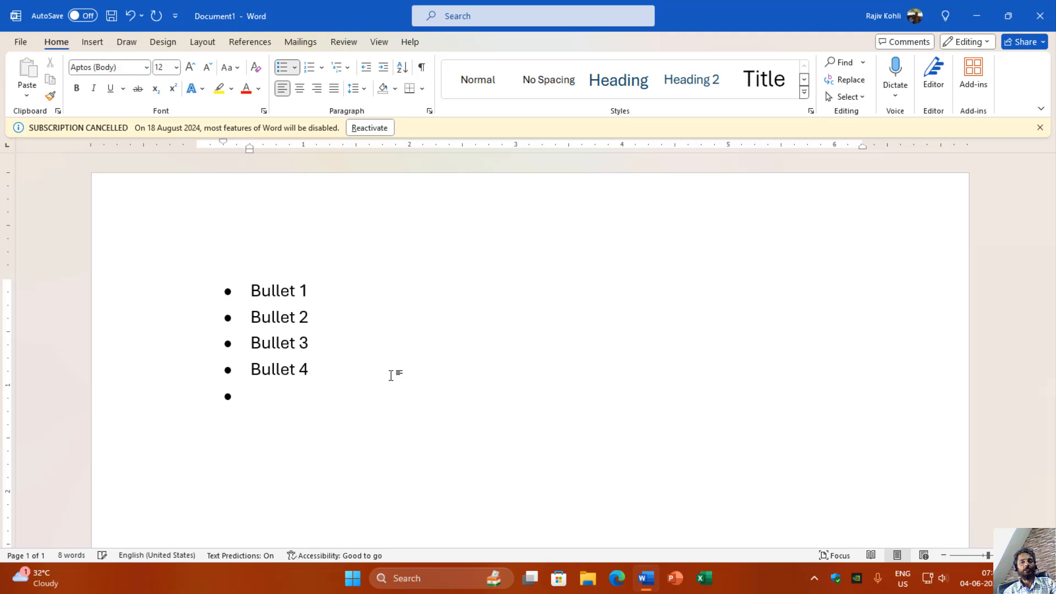
pyautogui.press('Tab')
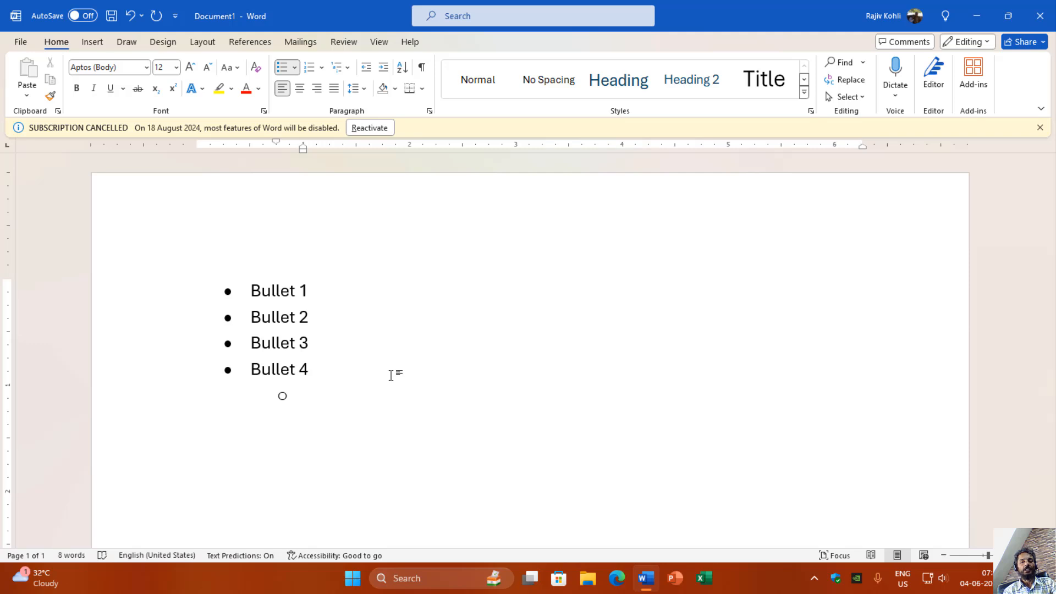
pyautogui.write('Sub Point 2')
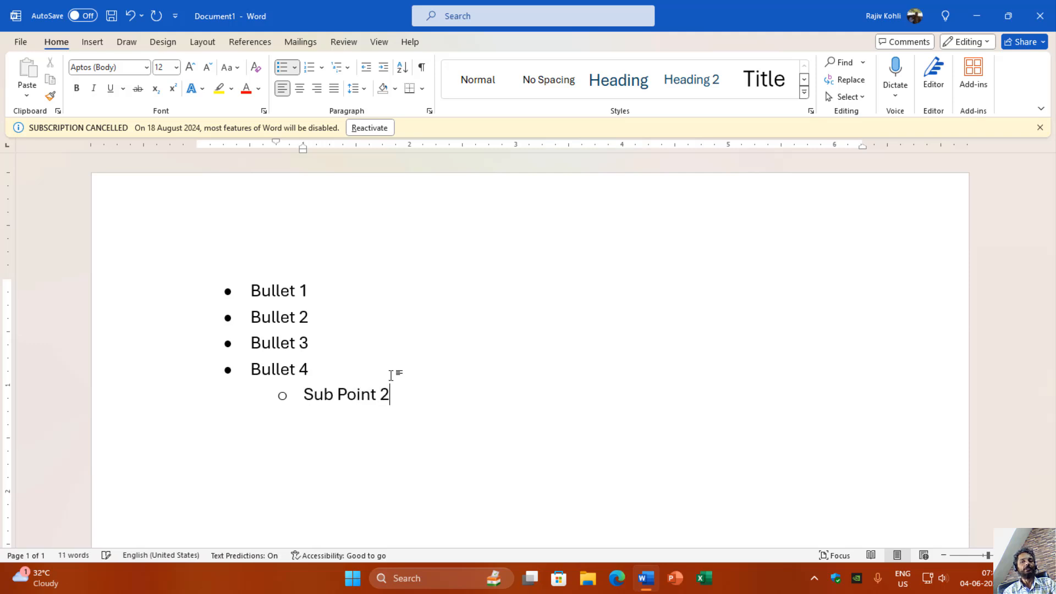
pyautogui.press('BackSpace')
pyautogui.write('1')
pyautogui.press('Return')
pyautogui.write('Sub Point 2')
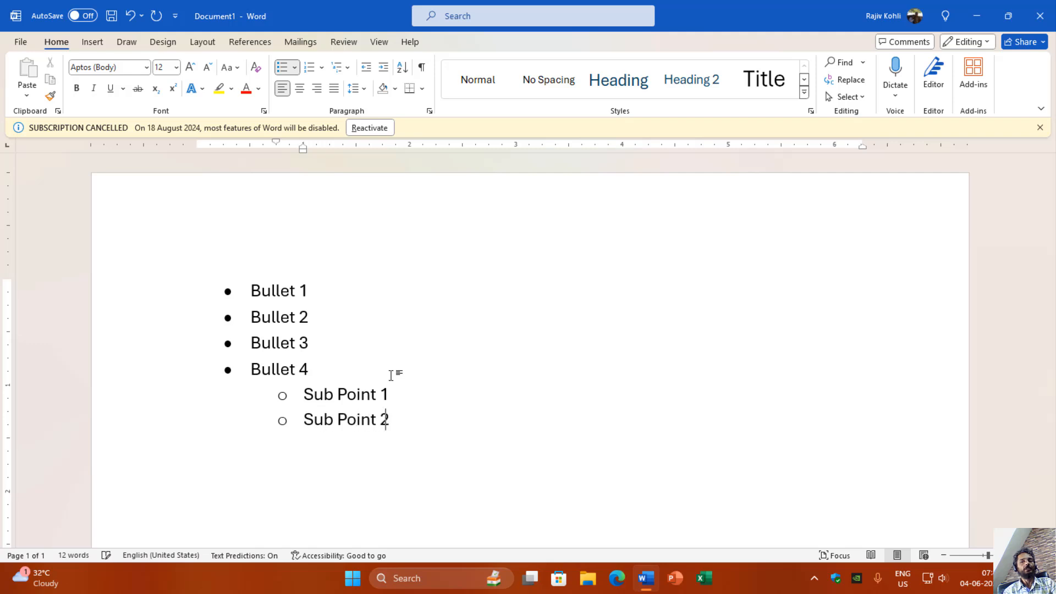
# Step: Add a third list level beneath the second-level Sub Point 2 with the items Sub Point 1 and Sub Point 2
pyautogui.press('Return')
pyautogui.press('Tab')
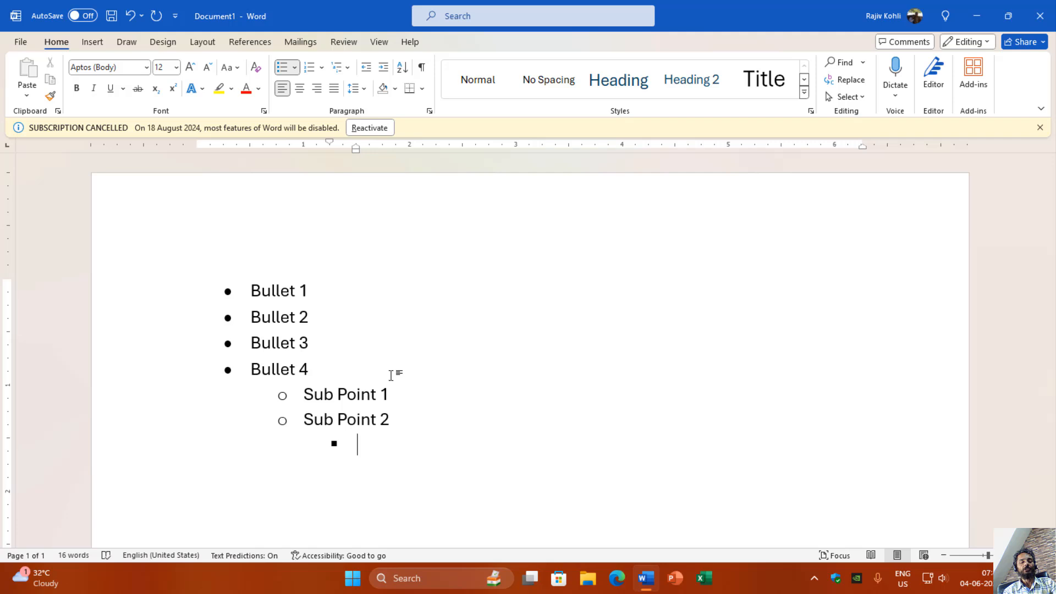
pyautogui.write('Sub Point ')
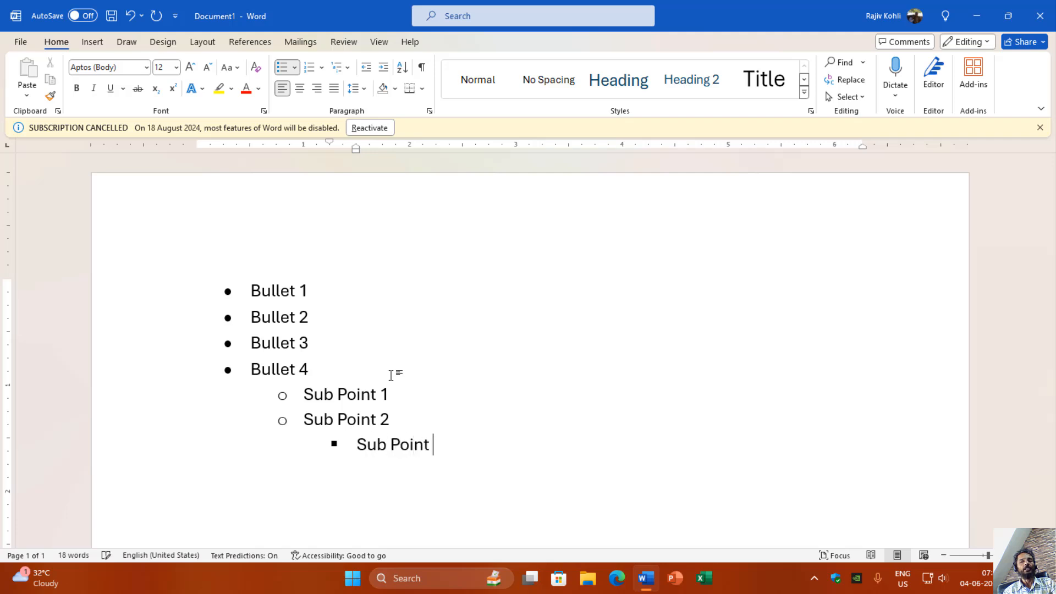
pyautogui.write('1')
pyautogui.press('Return')
pyautogui.write('Sub Point 2')
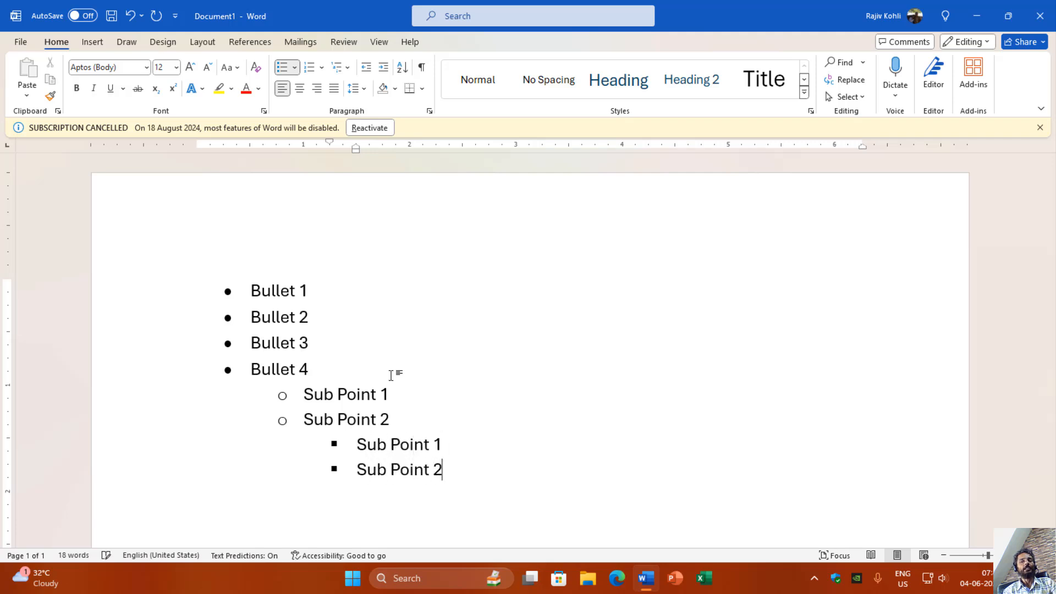
# Step: Return to the second list level and add the items Sub Point 3 and Sub Point 4
pyautogui.press('Return')
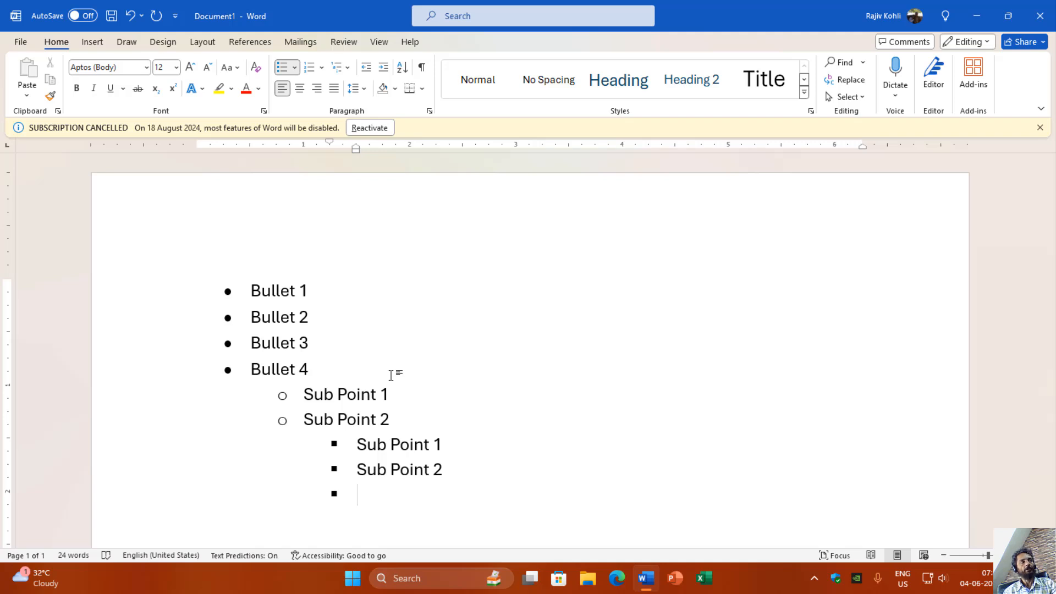
pyautogui.hotkey('shift', 'Tab')
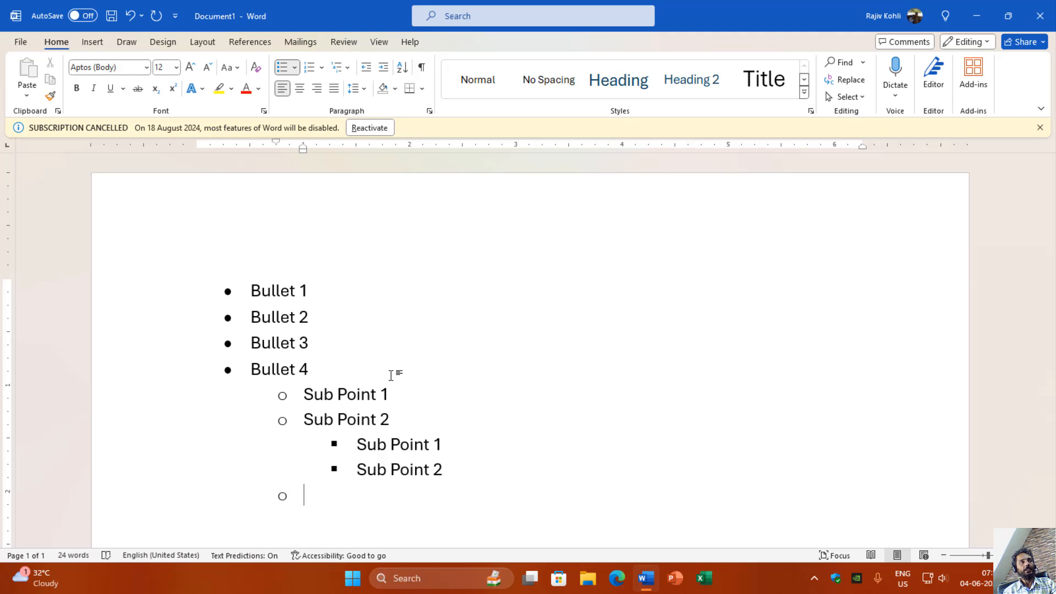
pyautogui.write('Sub ')
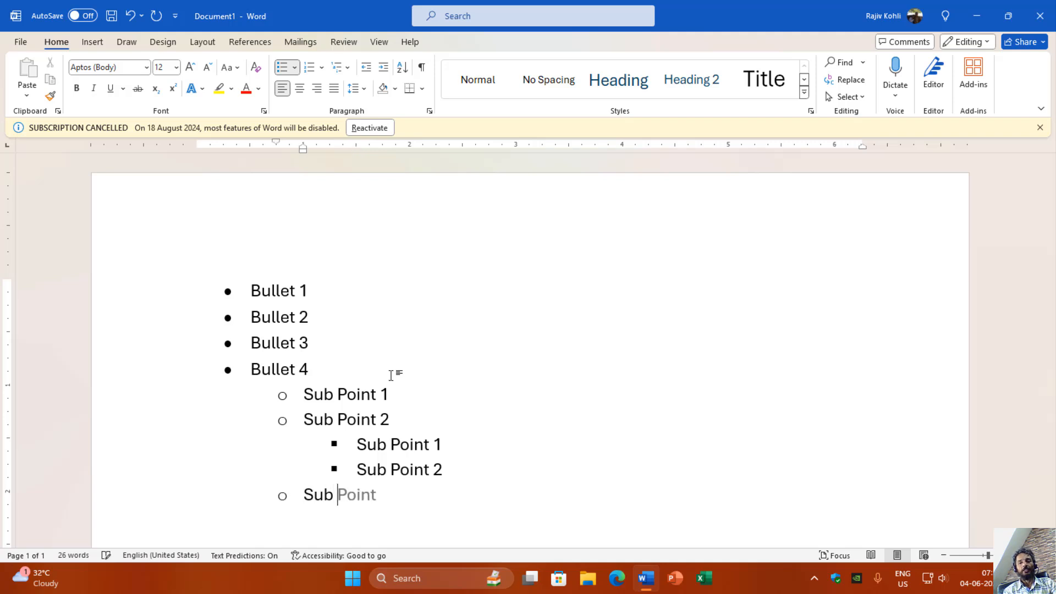
pyautogui.write('Point 3')
pyautogui.press('Return')
pyautogui.write('Su')
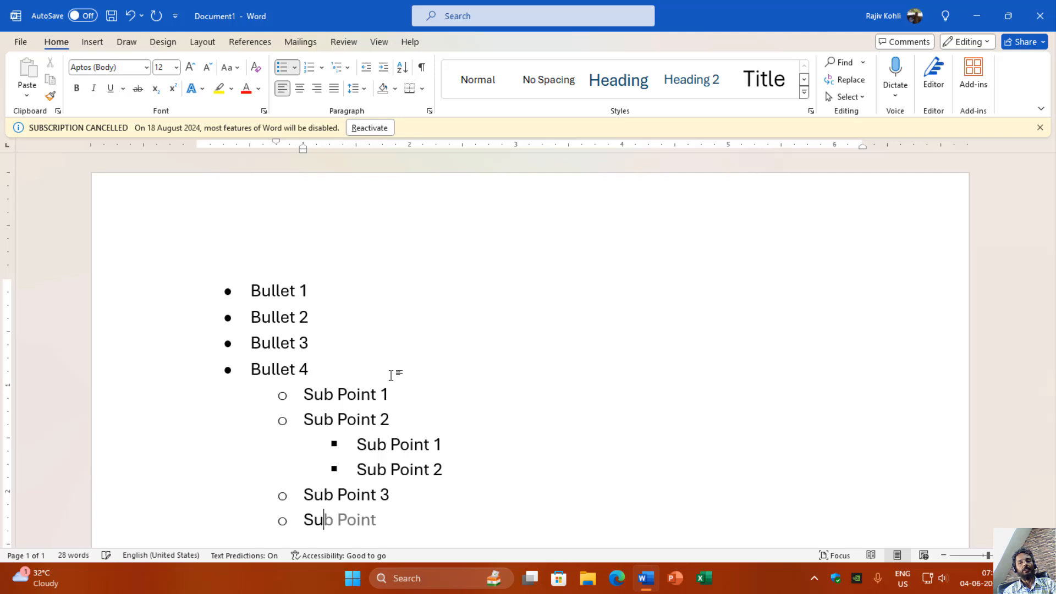
pyautogui.write('b Point 4')
# Step: Return to the top list level, add the item Bullet 5, and end the bulleted list
pyautogui.press('Return')
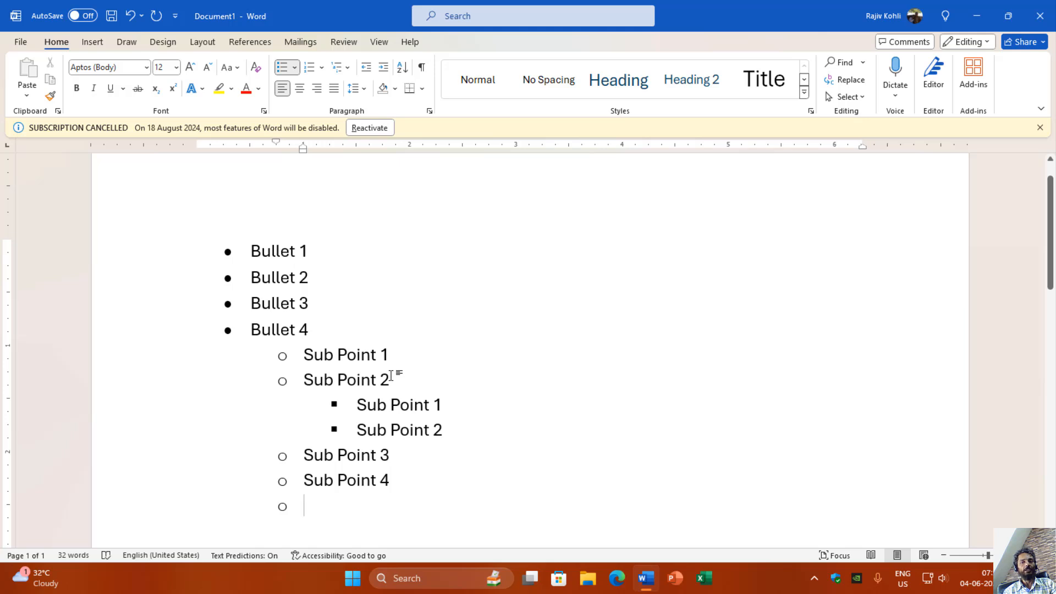
pyautogui.hotkey('shift', 'Tab')
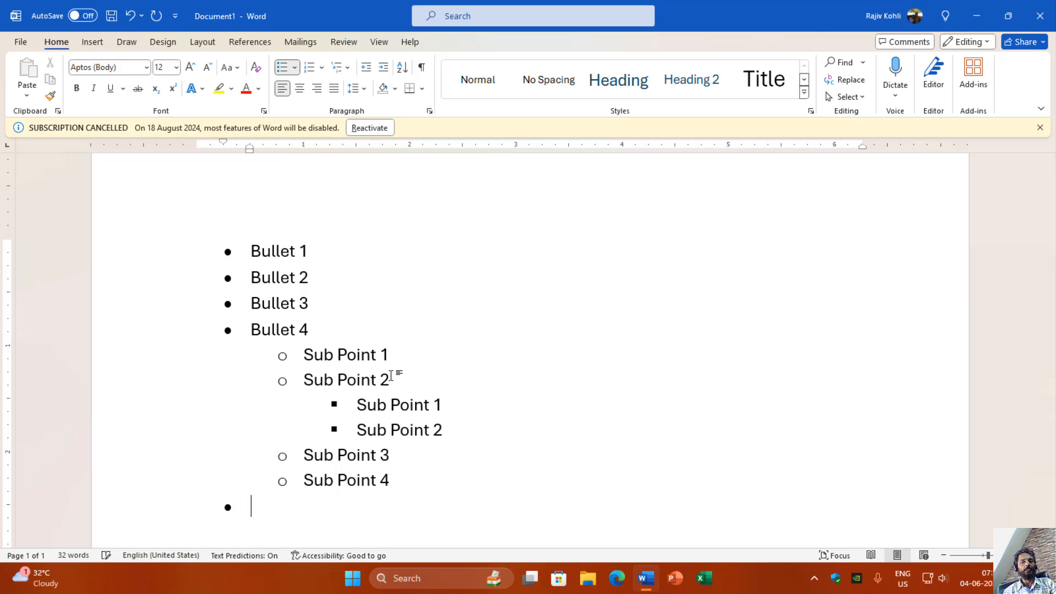
pyautogui.write('Bull')
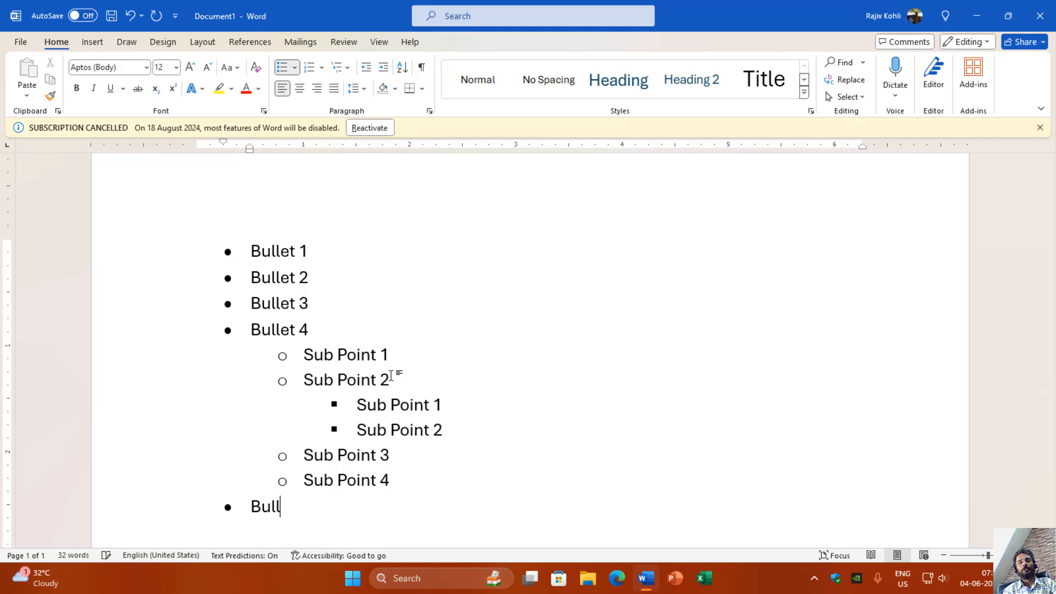
pyautogui.write('et 4')
pyautogui.press('BackSpace')
pyautogui.write('5')
pyautogui.press('Return')
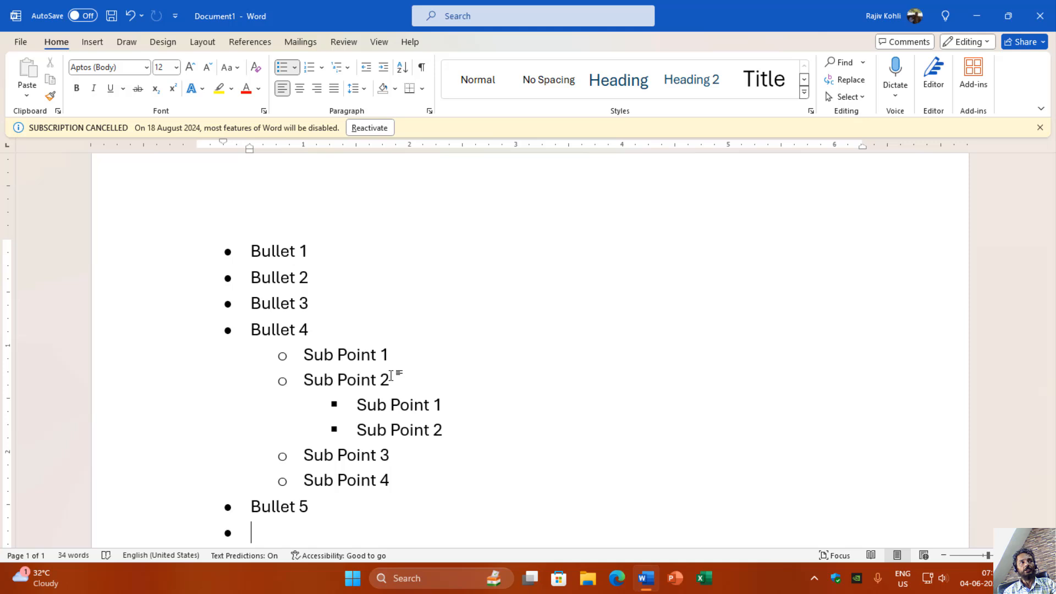
pyautogui.press('Return')
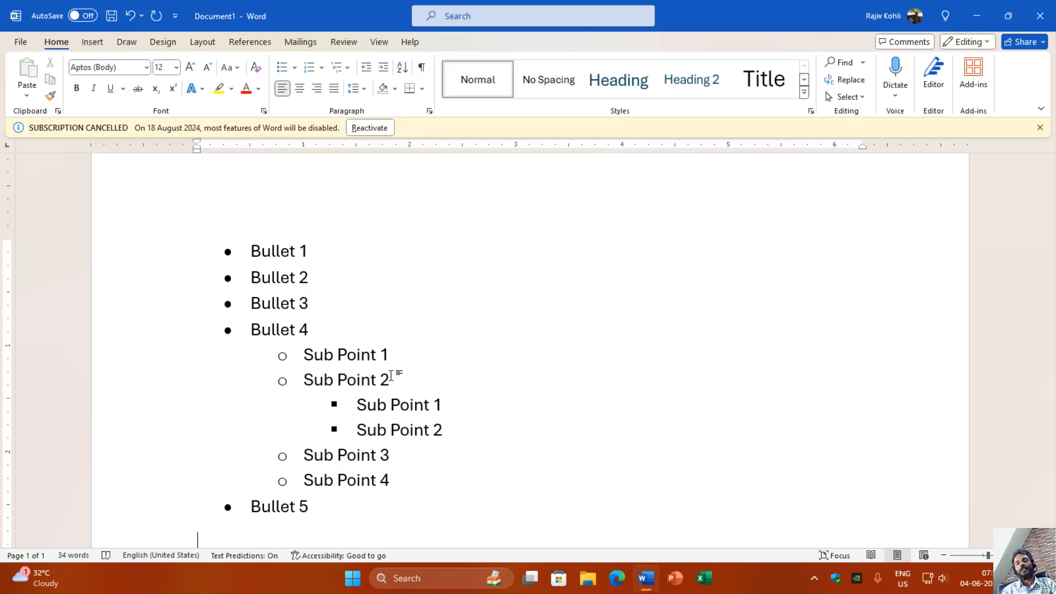
# Step: Insert a table with four columns and five rows below the bulleted list
pyautogui.scroll(-3, 404, 234)
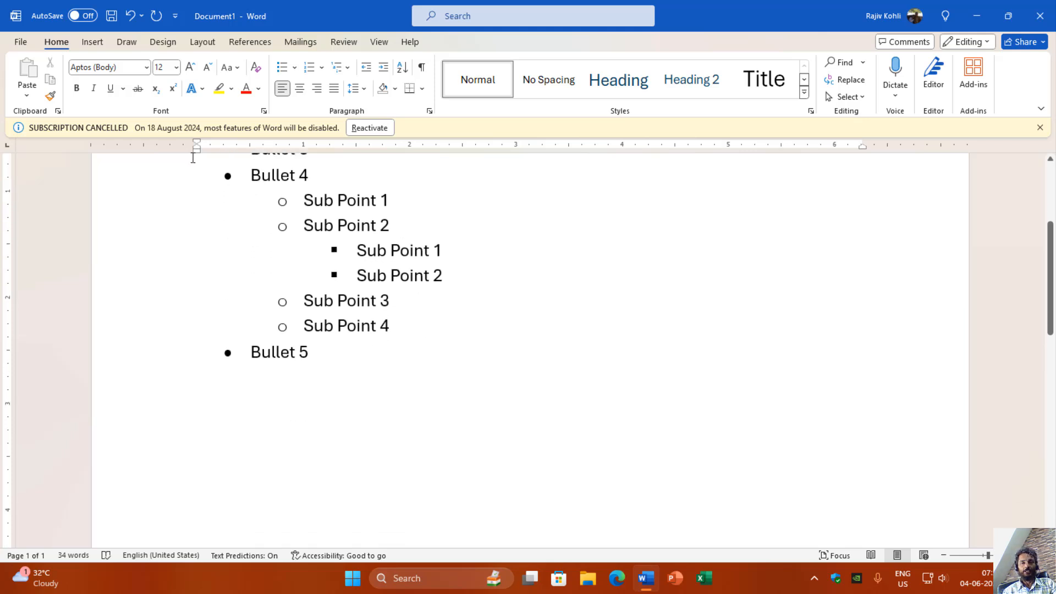
pyautogui.click(97, 42)
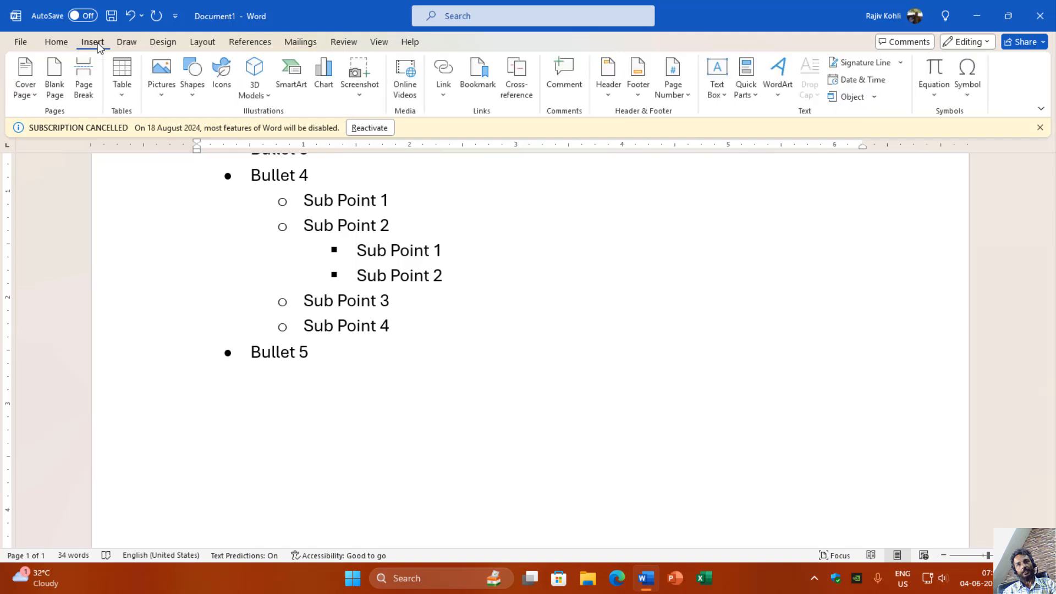
pyautogui.click(125, 90)
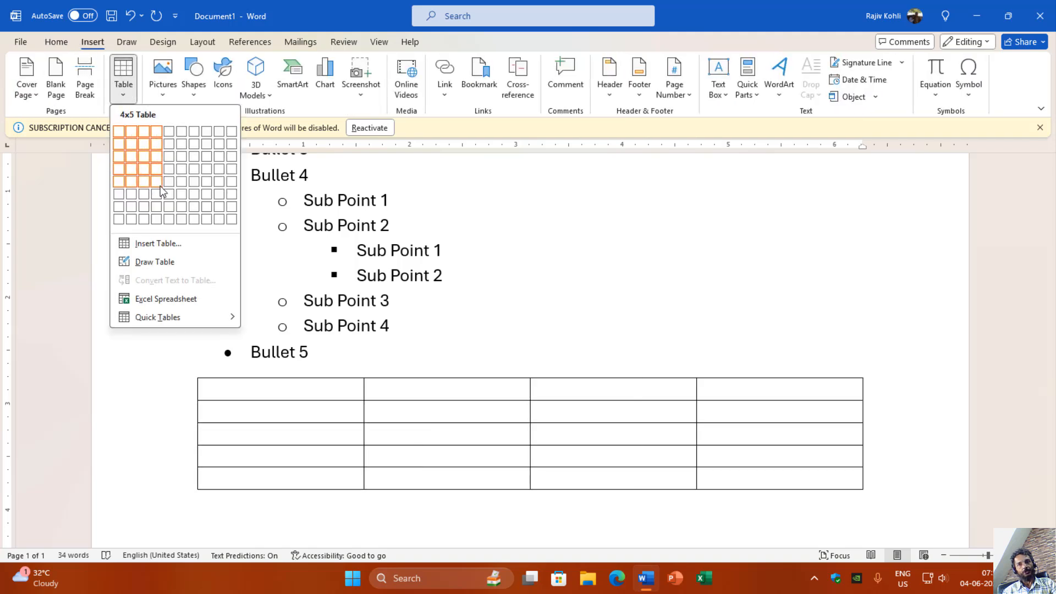
pyautogui.click(163, 192)
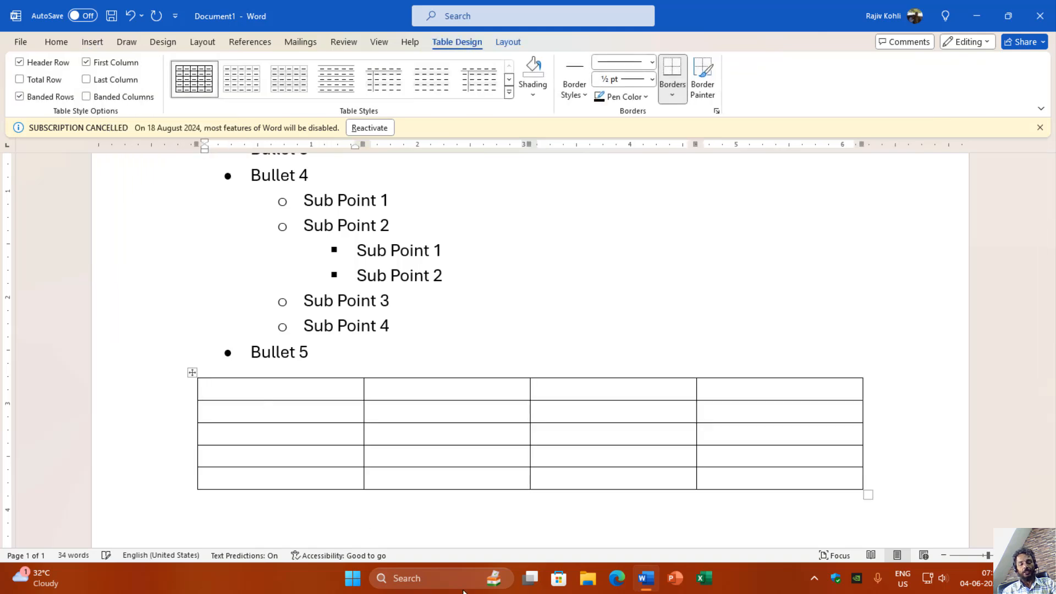
# Step: Fill the first three cells of the table's top row with Heading 1, Heading 2 and Heading 3
pyautogui.write('Heading 1')
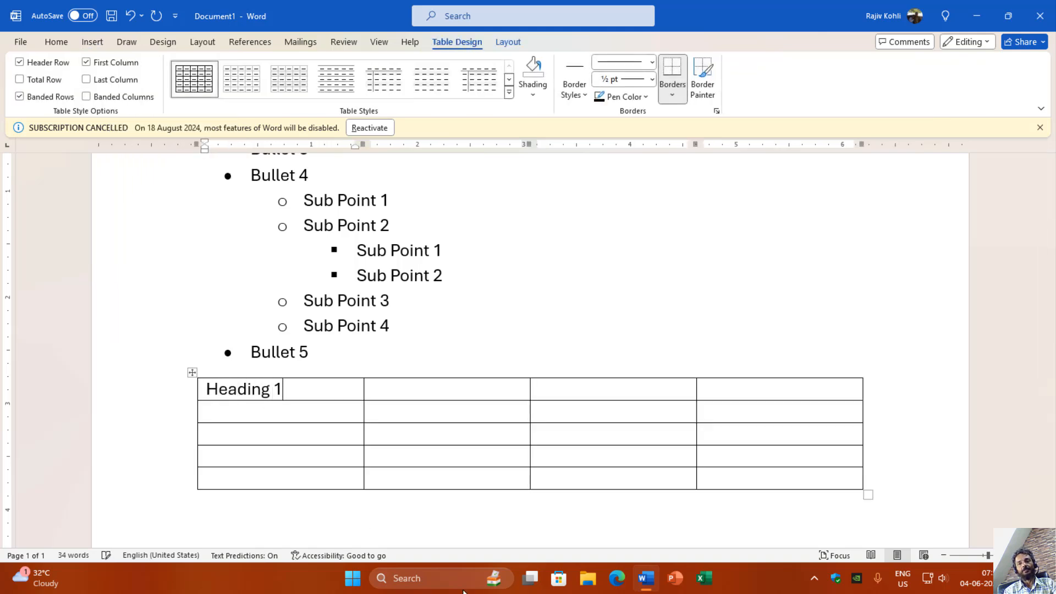
pyautogui.press('Tab')
pyautogui.write('Heading 2')
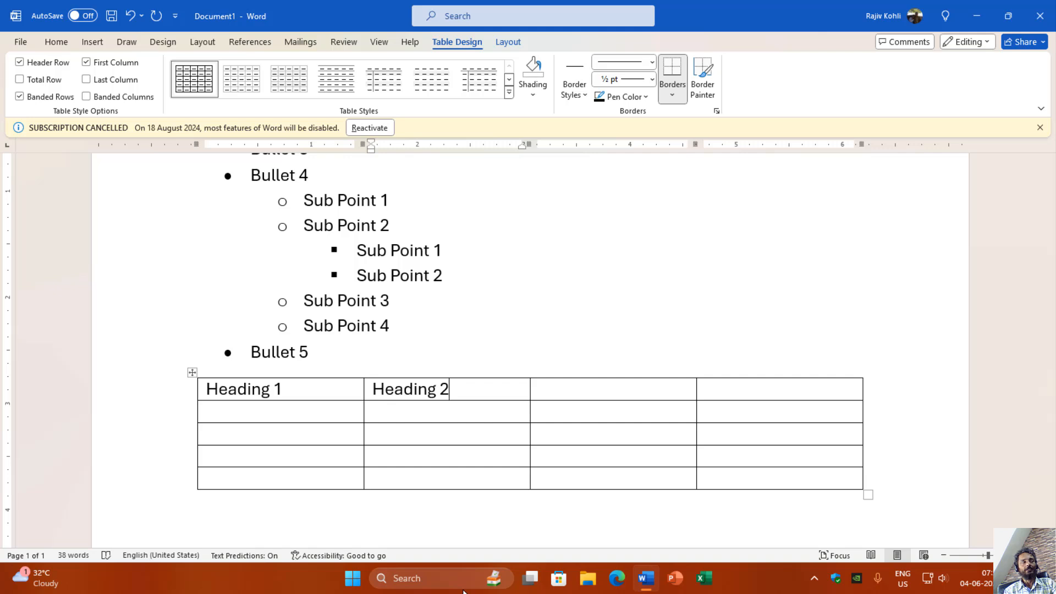
pyautogui.press('Tab')
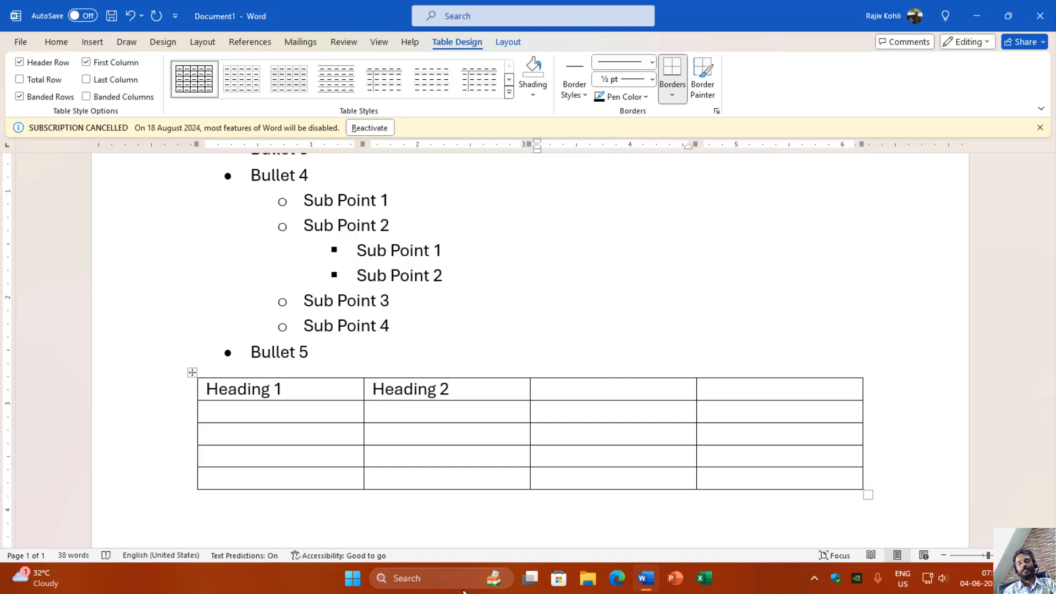
pyautogui.write('Heading 3')
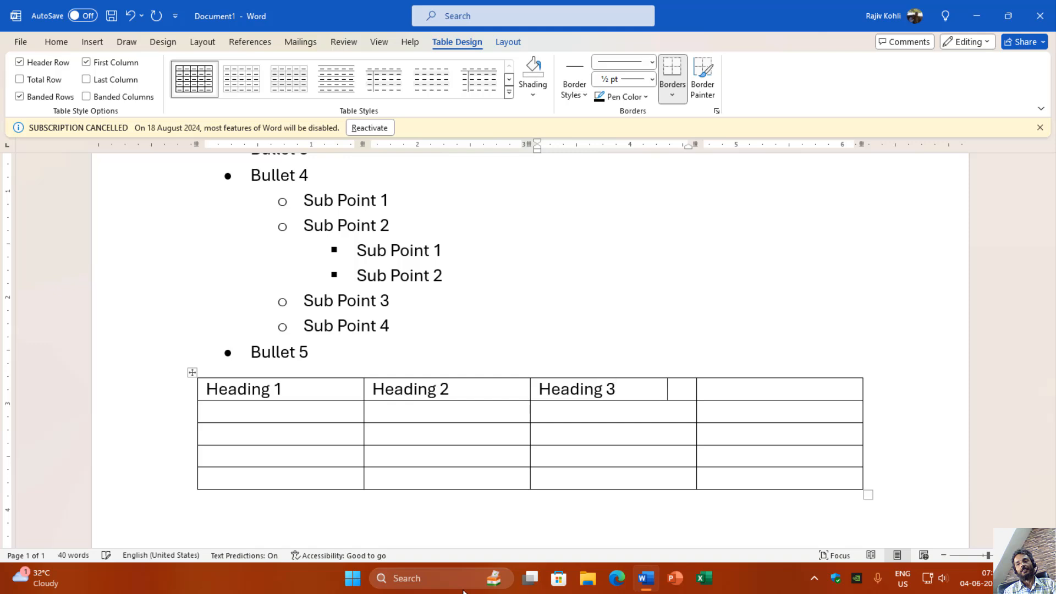
pyautogui.press('Tab')
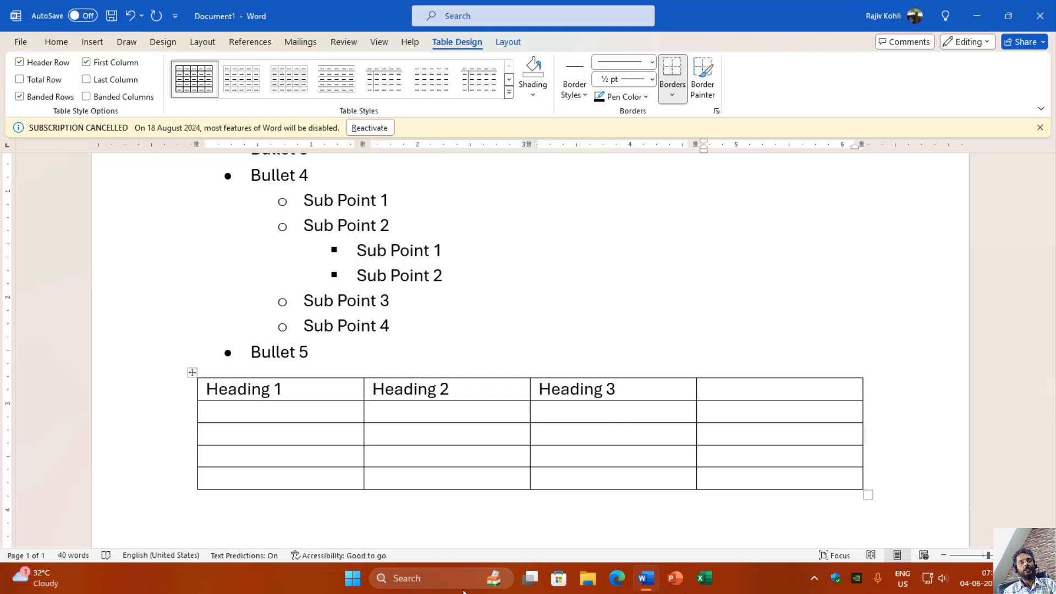
# Step: Move the cursor character by character from the empty fourth cell of the top row back into the Heading 2 text
pyautogui.press('Left')
pyautogui.press('Left')
pyautogui.press('Left')
pyautogui.press('Left')
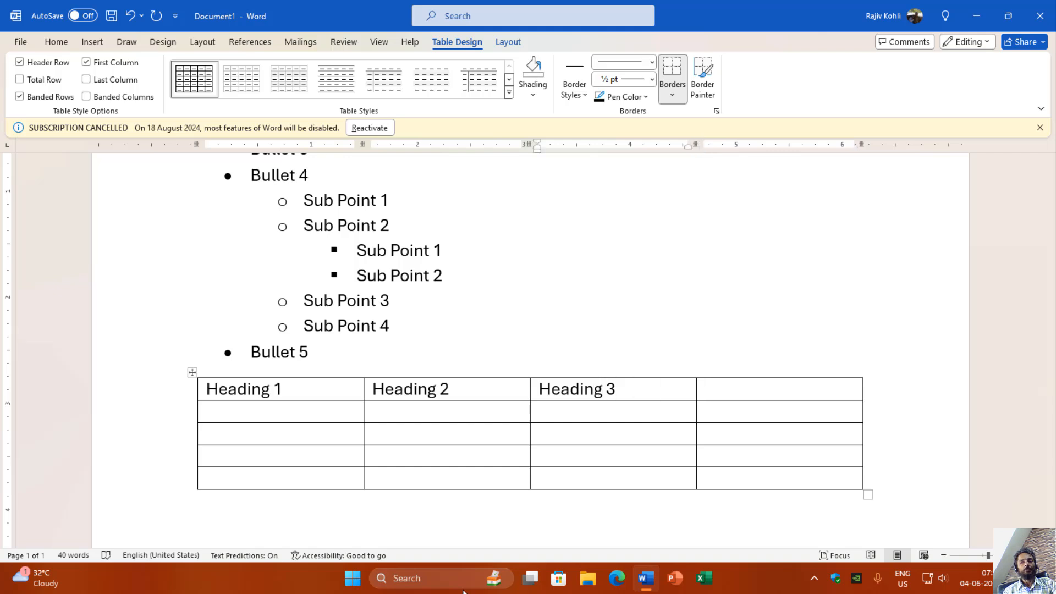
pyautogui.press('Left')
pyautogui.press('Left')
pyautogui.press('Left')
pyautogui.press('Left')
pyautogui.press('Left')
pyautogui.press('Left')
pyautogui.press('Left')
pyautogui.press('Left')
pyautogui.press('Left')
pyautogui.press('Left')
pyautogui.press('Left')
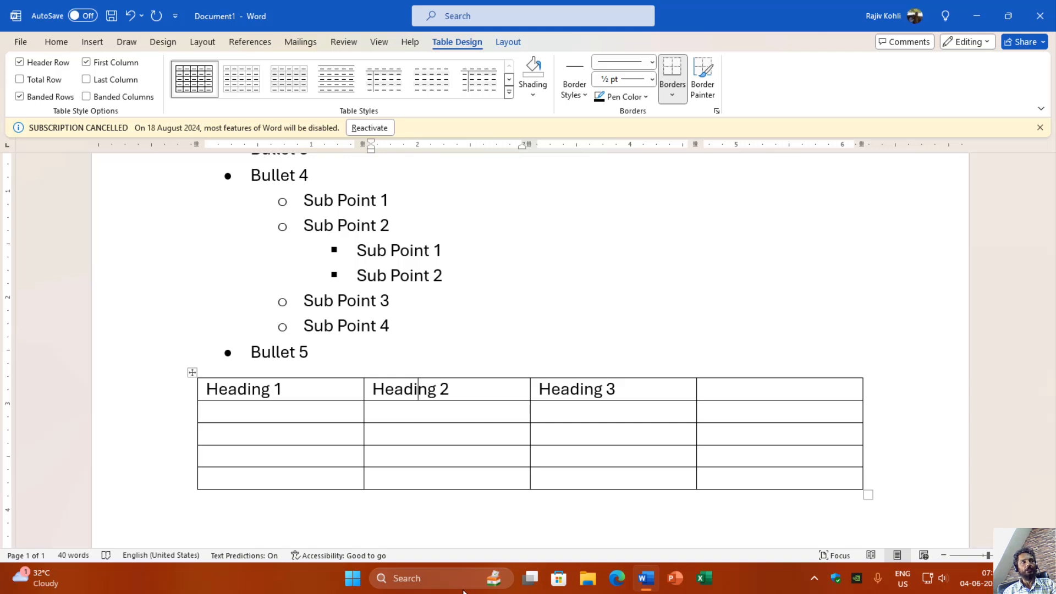
# Step: Move cell by cell back and forth across the table's top row, finishing with the Heading 1 text selected
pyautogui.hotkey('shift', 'Tab')
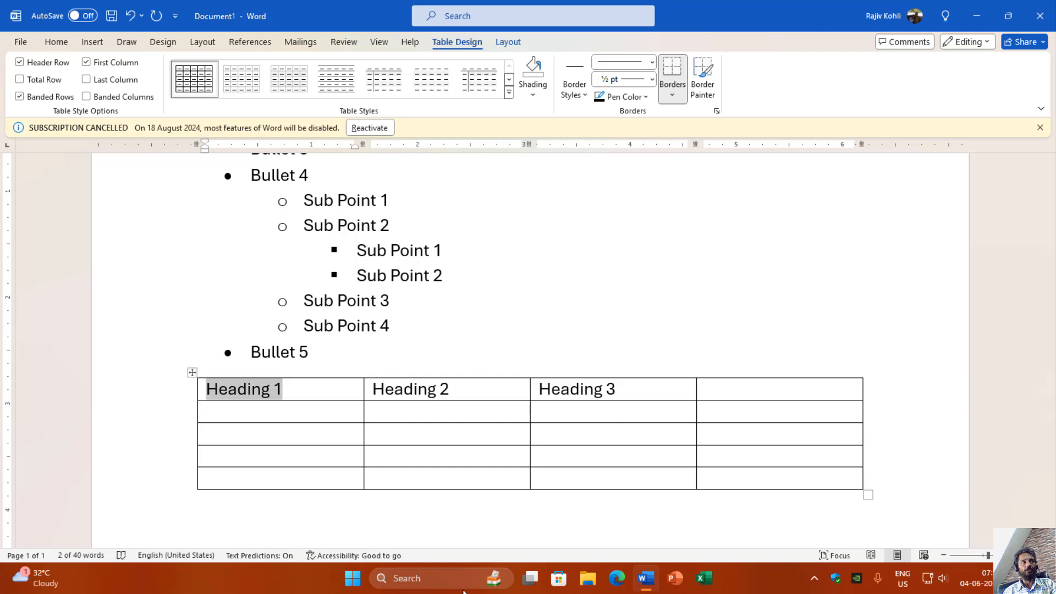
pyautogui.press('Tab')
pyautogui.press('Tab')
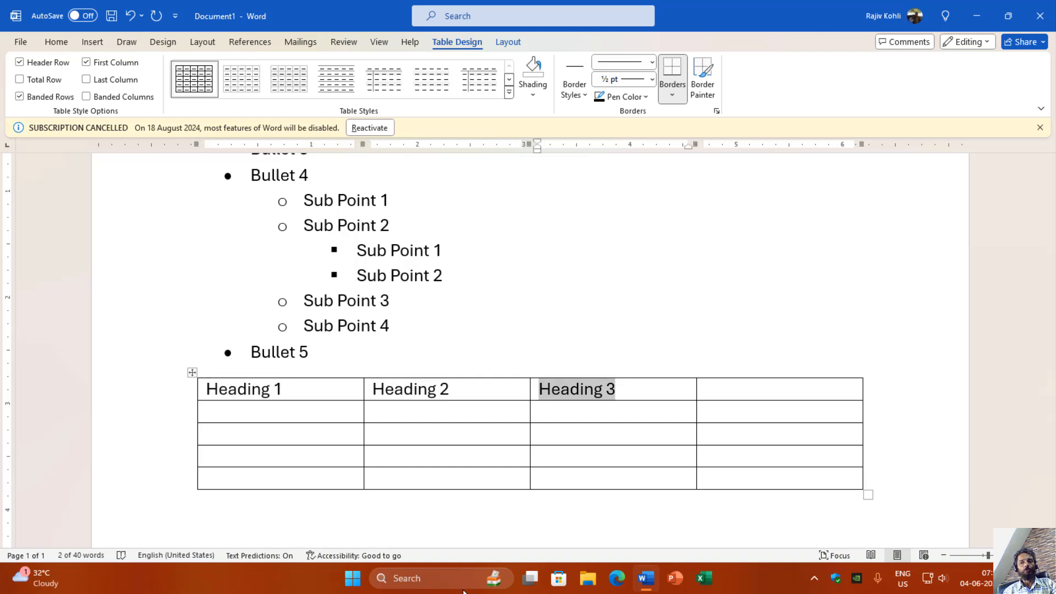
pyautogui.press('Tab')
pyautogui.hotkey('shift', 'Tab')
pyautogui.hotkey('shift', 'Tab')
pyautogui.hotkey('shift', 'Tab')
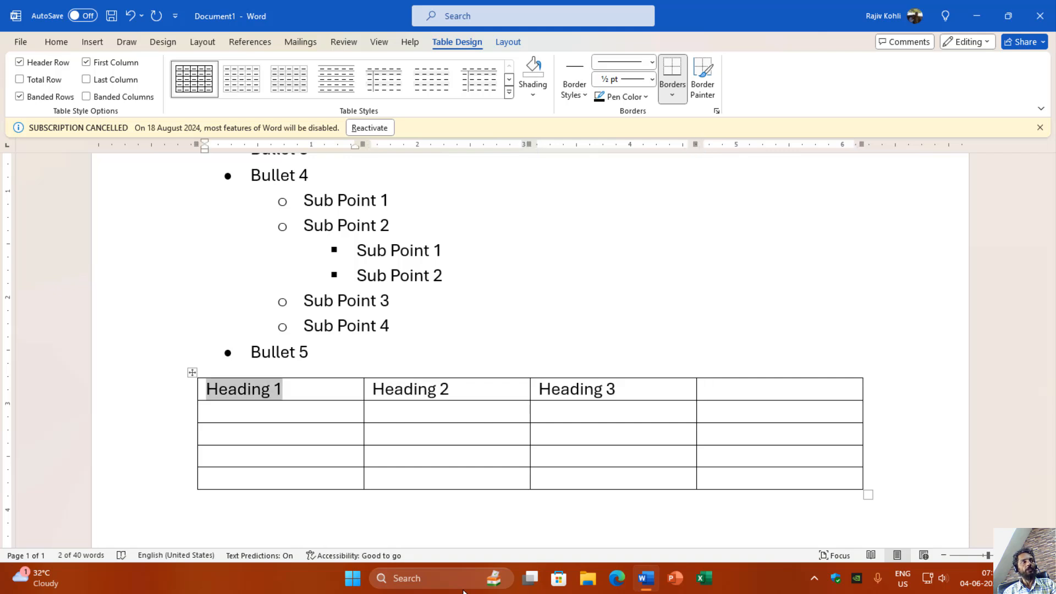
# Step: Move cell by cell from Heading 1 to the empty fourth cell of the table's top row and back to Heading 2
pyautogui.press('Tab')
pyautogui.press('Tab')
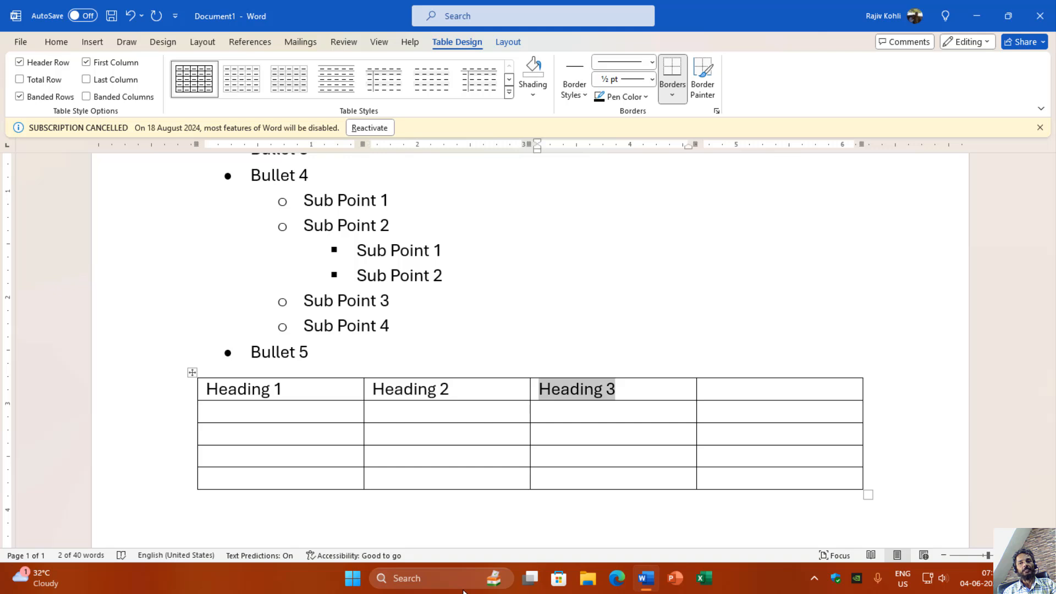
pyautogui.press('Tab')
pyautogui.hotkey('shift', 'Tab')
pyautogui.hotkey('shift', 'Tab')
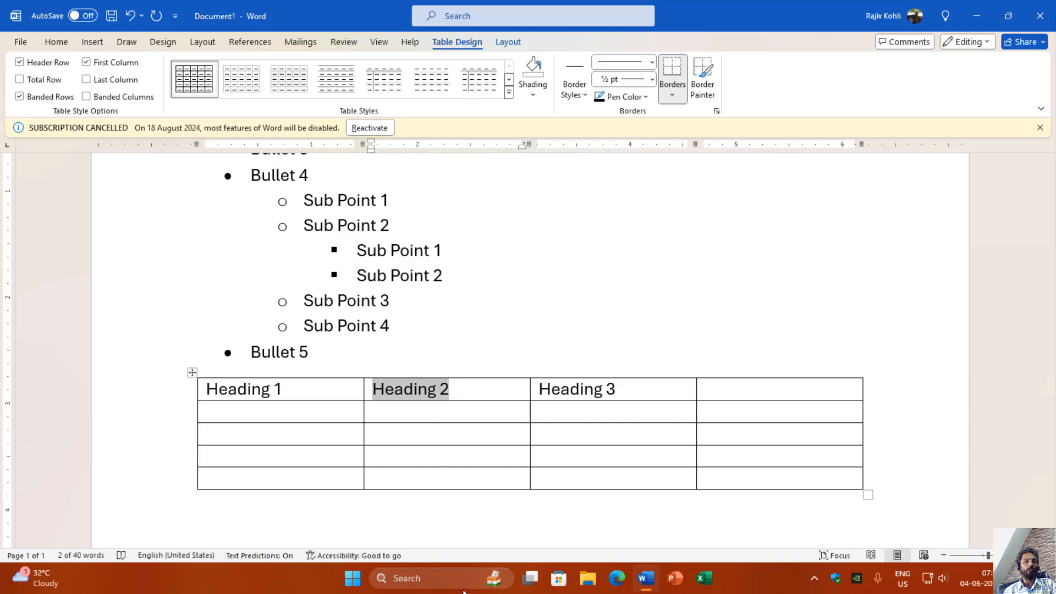
# Step: Replace the text in the first cell of the table's top row with Sub Heading 1
pyautogui.hotkey('shift', 'Tab')
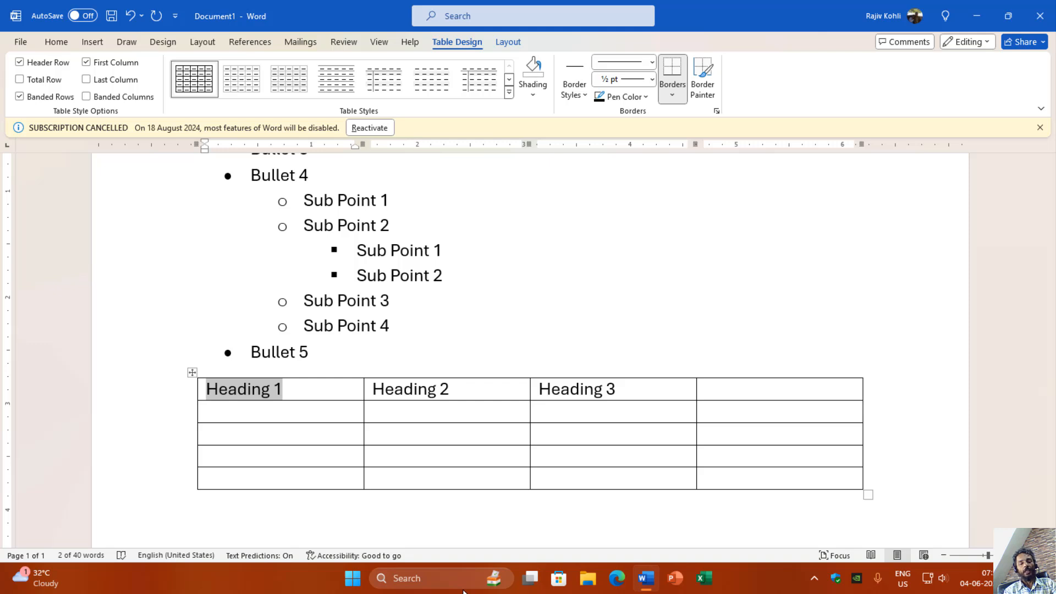
pyautogui.write('Sub Hea')
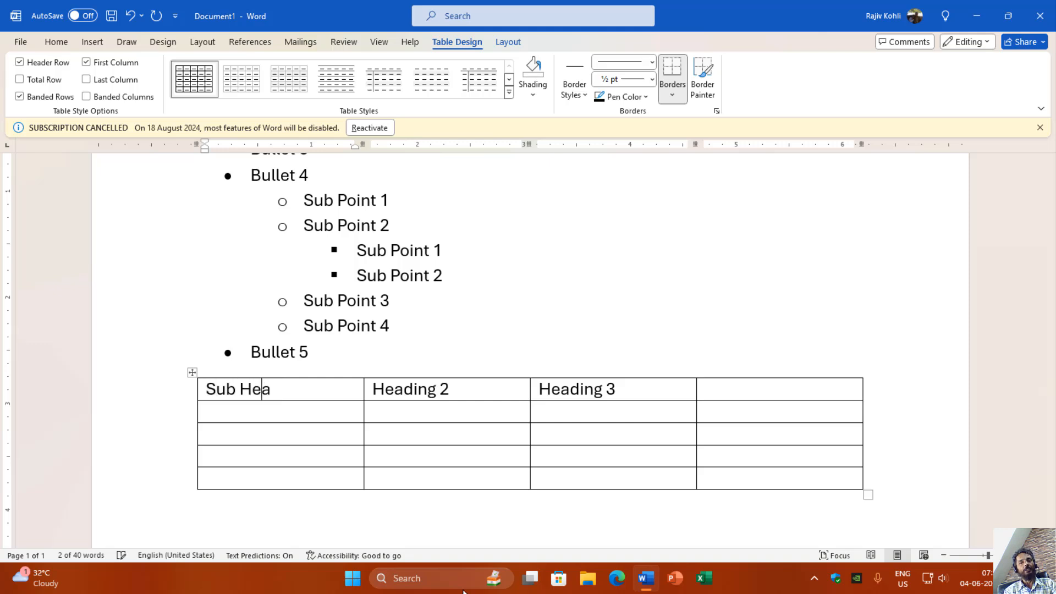
pyautogui.write('ding 1')
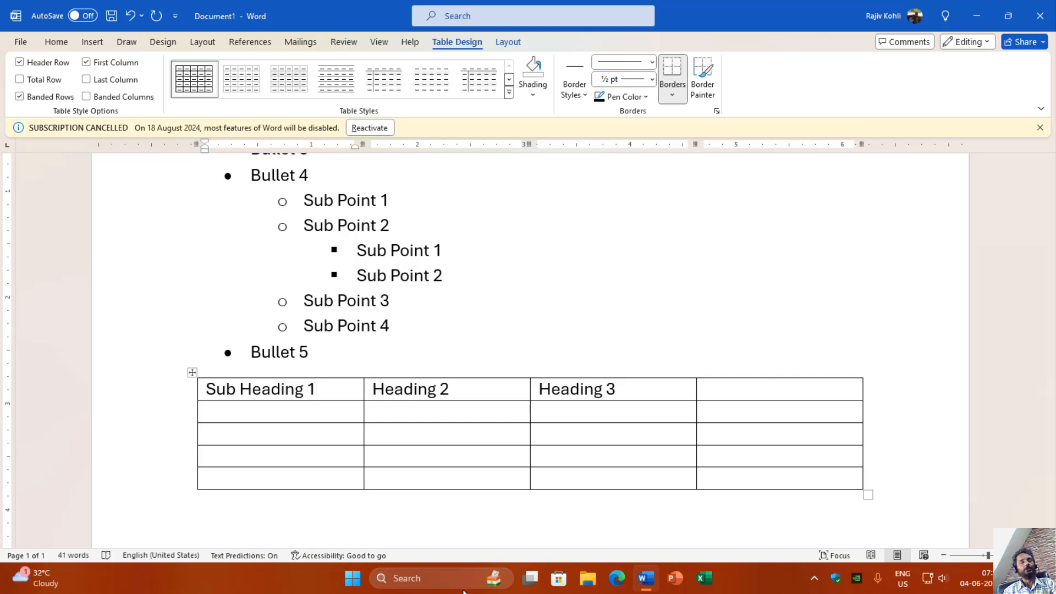
# Step: Enter Heading 4 in the empty fourth cell of the table's top row
pyautogui.press('Tab')
pyautogui.press('Tab')
pyautogui.press('Tab')
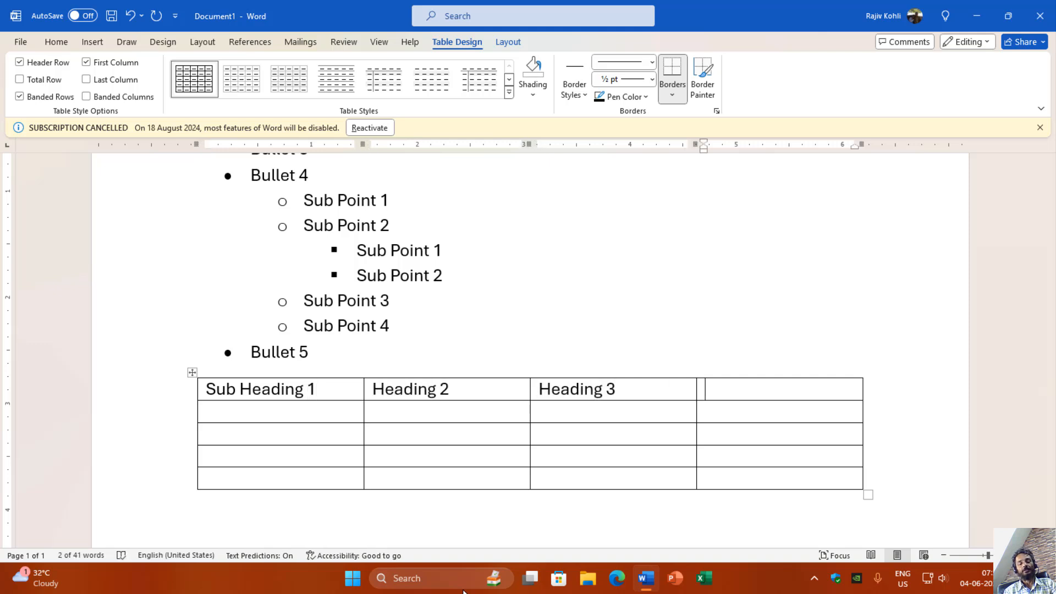
pyautogui.write('Heading 4')
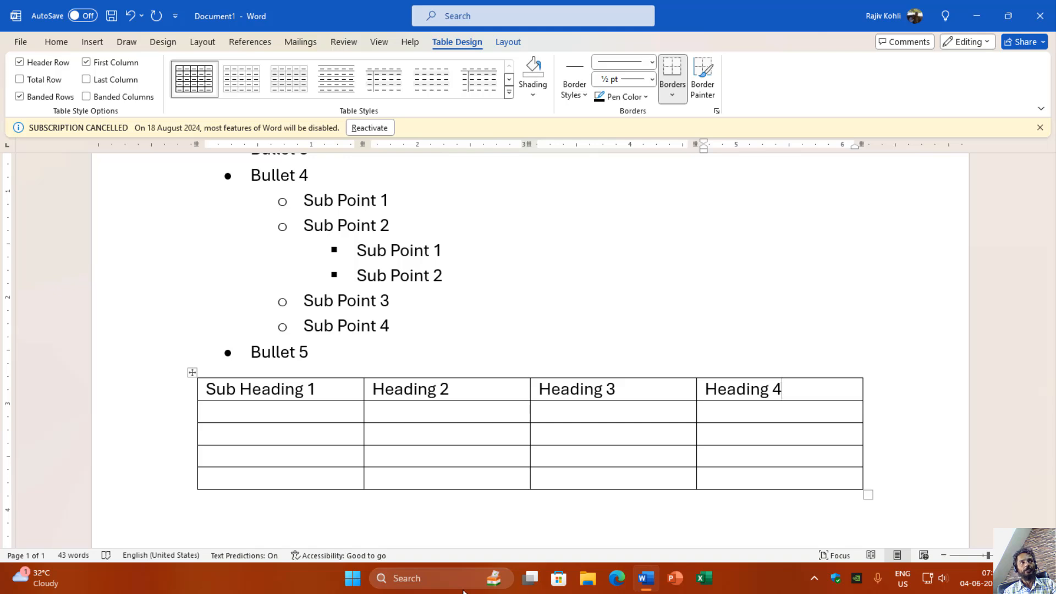
# Step: Place the cursor on the empty line below the table
pyautogui.press('Down')
pyautogui.press('Down')
pyautogui.press('Down')
pyautogui.press('Down')
pyautogui.press('Down')
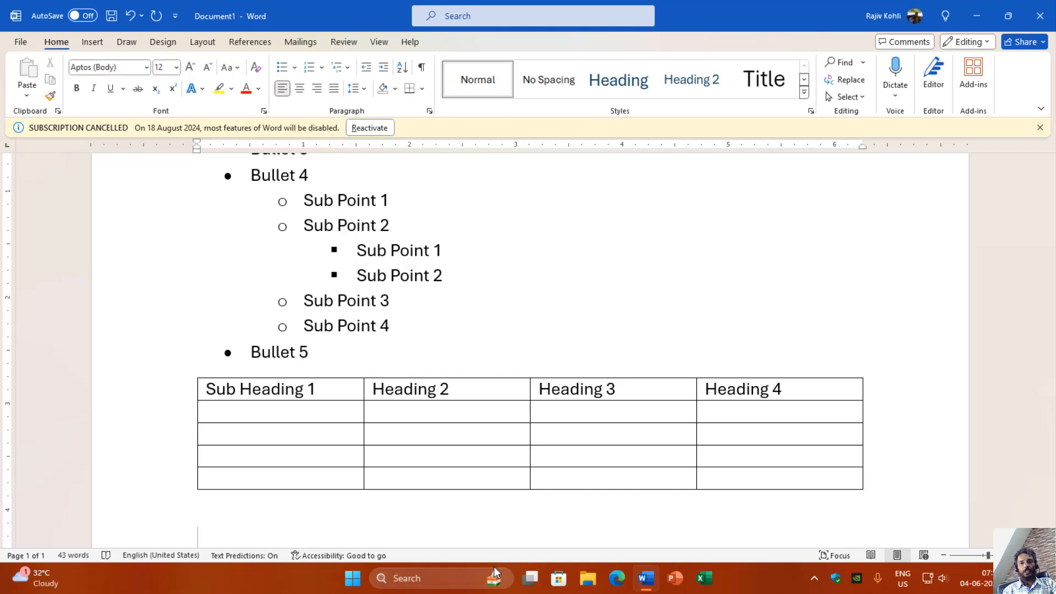
pyautogui.scroll(-5, 550, 297)
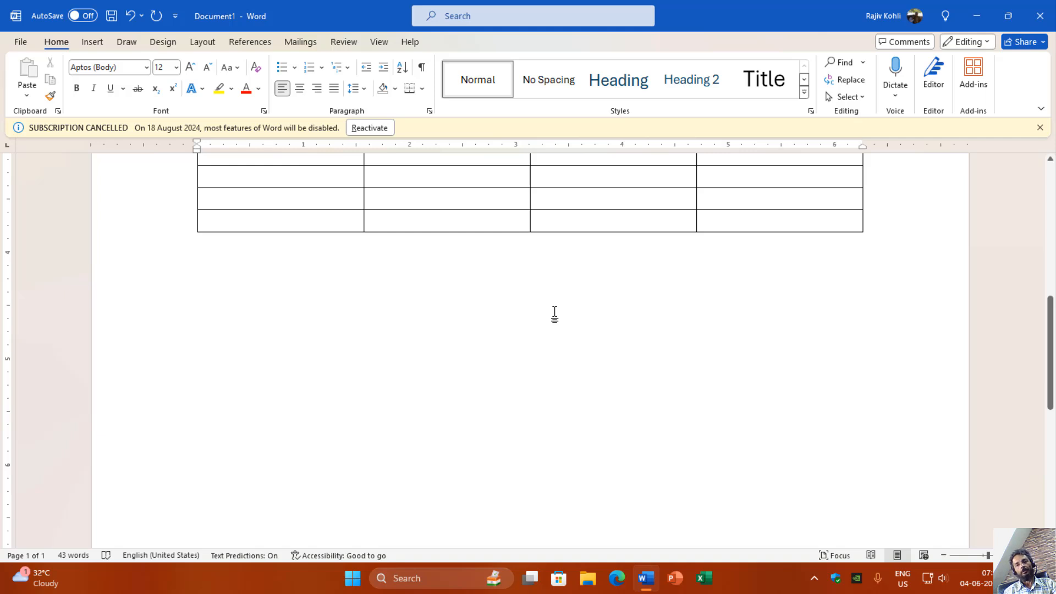
pyautogui.write('1.')
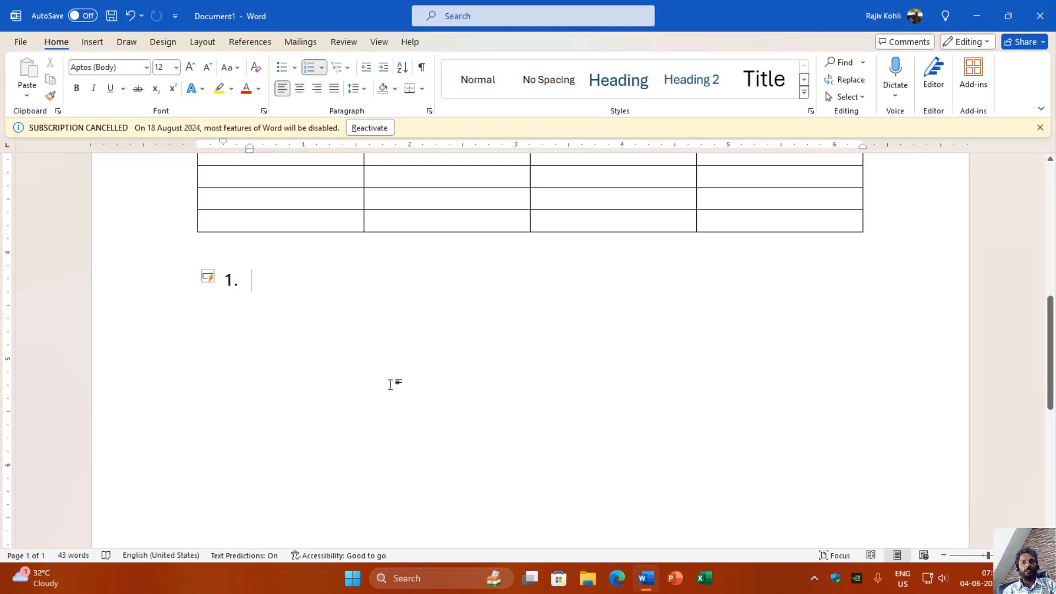
pyautogui.press('BackSpace')
pyautogui.press('BackSpace')
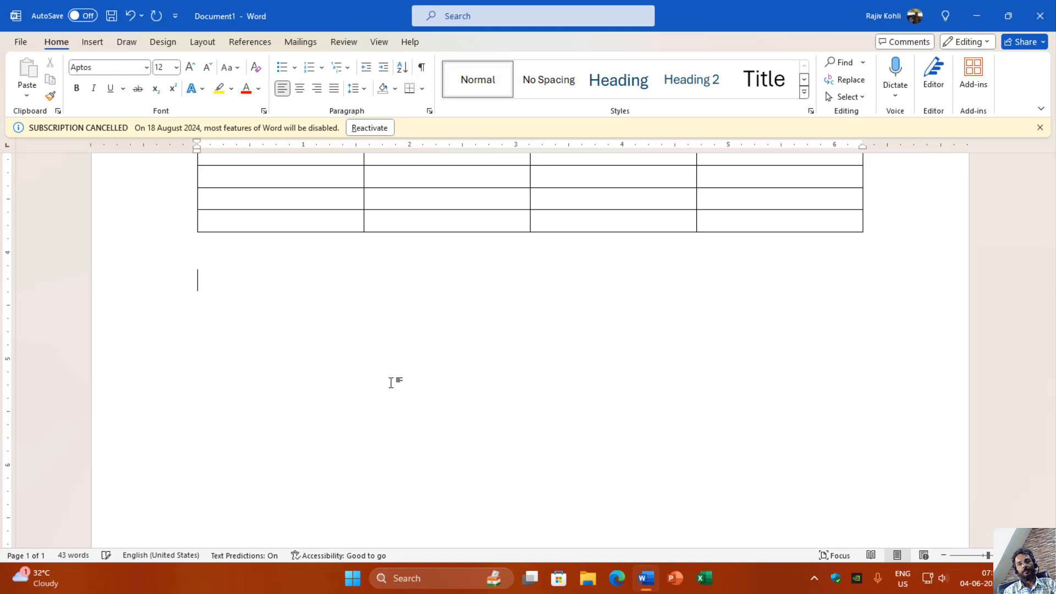
# Step: Create an automatic numbered list below the table, starting at 1, with the items Text 1, Text 2 and Text 3
pyautogui.write('1.')
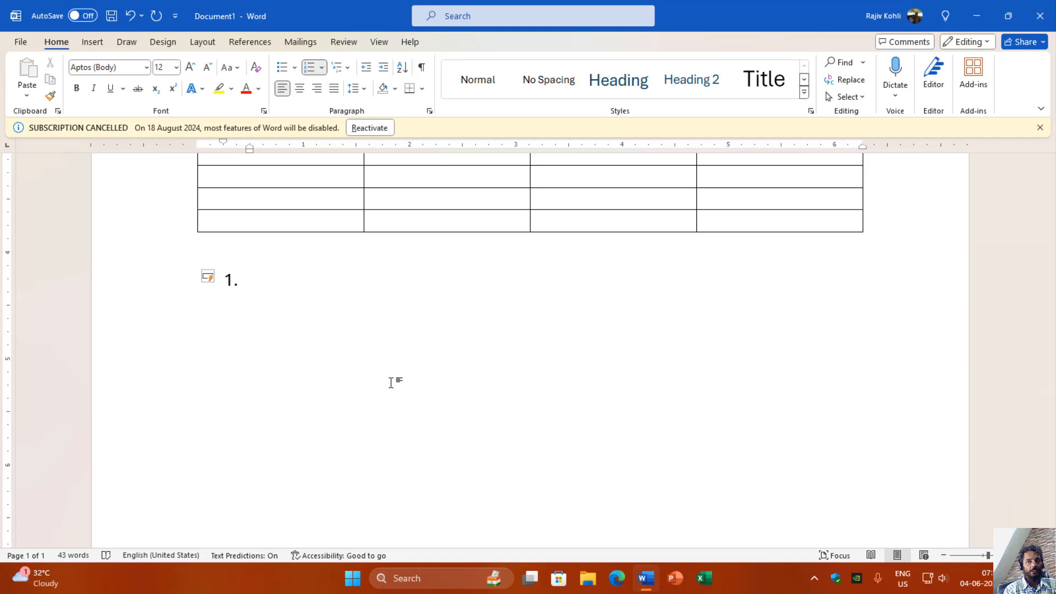
pyautogui.click(247, 149)
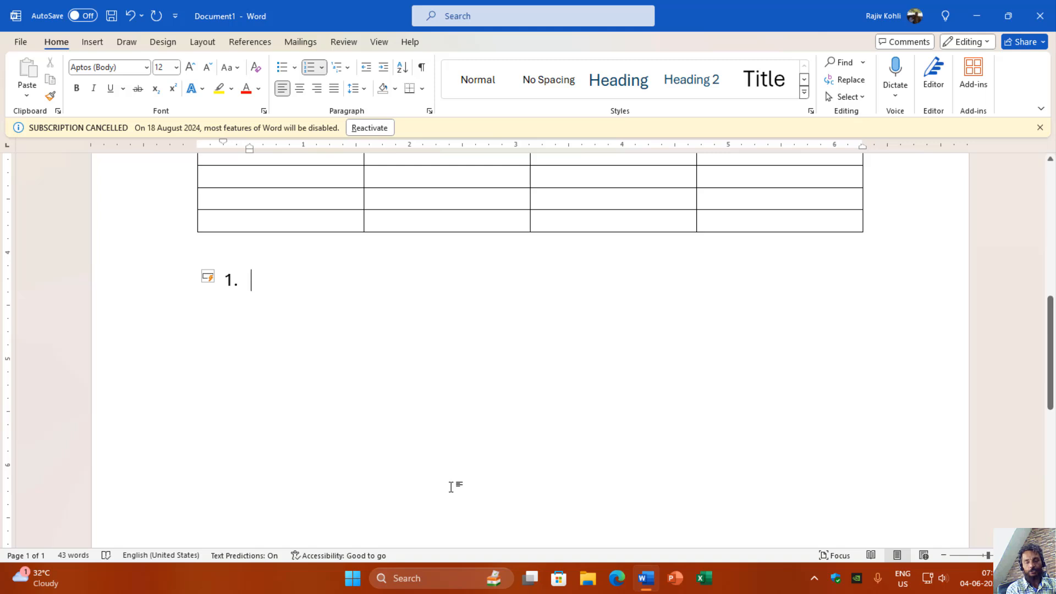
pyautogui.write('Text 1')
pyautogui.press('Return')
pyautogui.write('Text 2')
pyautogui.press('Return')
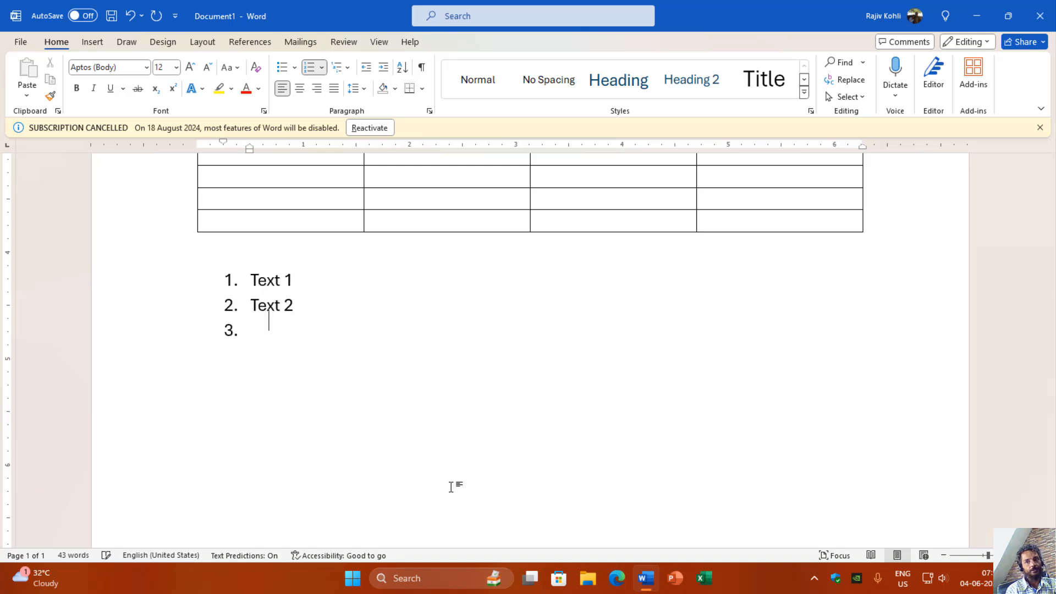
pyautogui.write('Text 3')
pyautogui.press('Return')
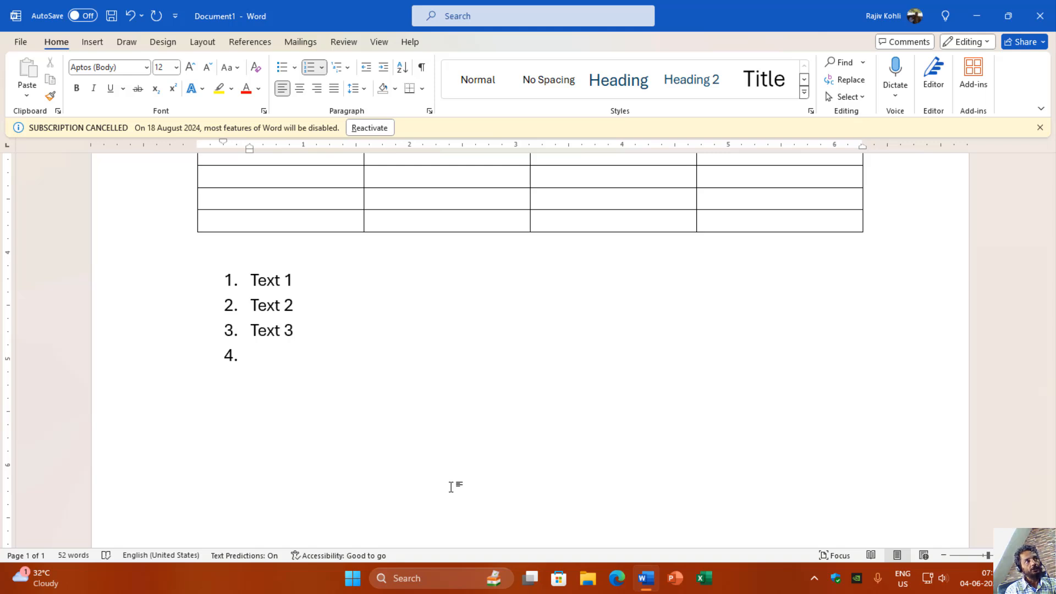
# Step: Add Sub Number 1 and Sub Number 2 as second-level items under Text 3 in the numbered list
pyautogui.press('Tab')
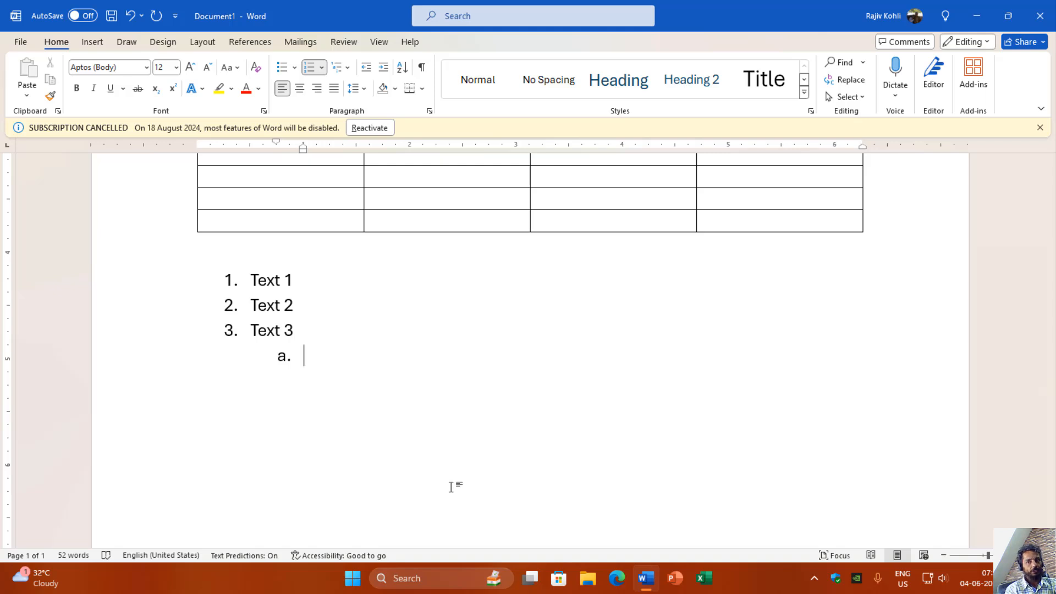
pyautogui.write('Sub')
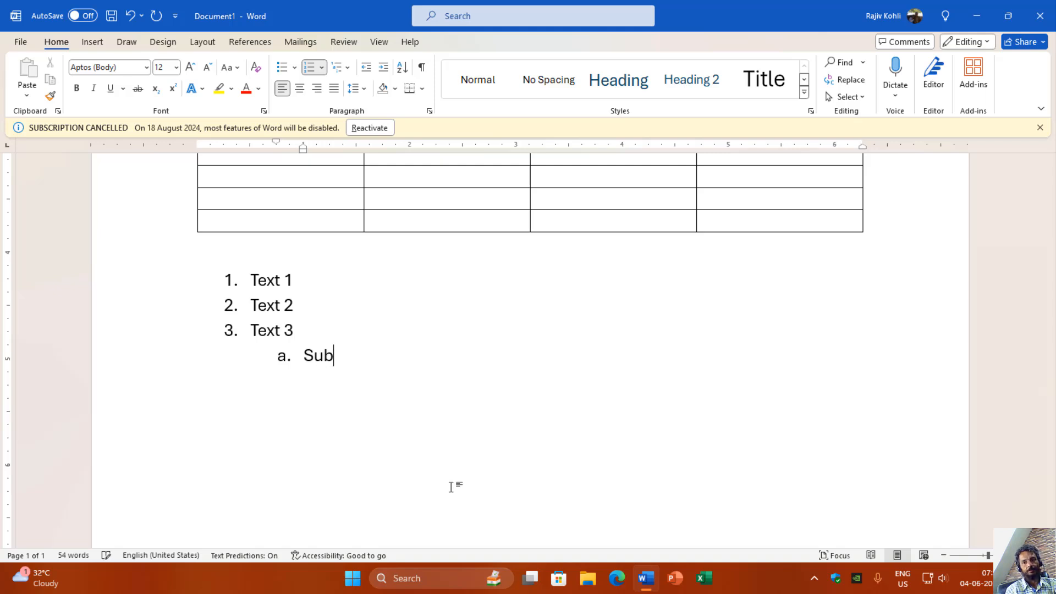
pyautogui.write(' Number 1')
pyautogui.press('Return')
pyautogui.write('Sub u')
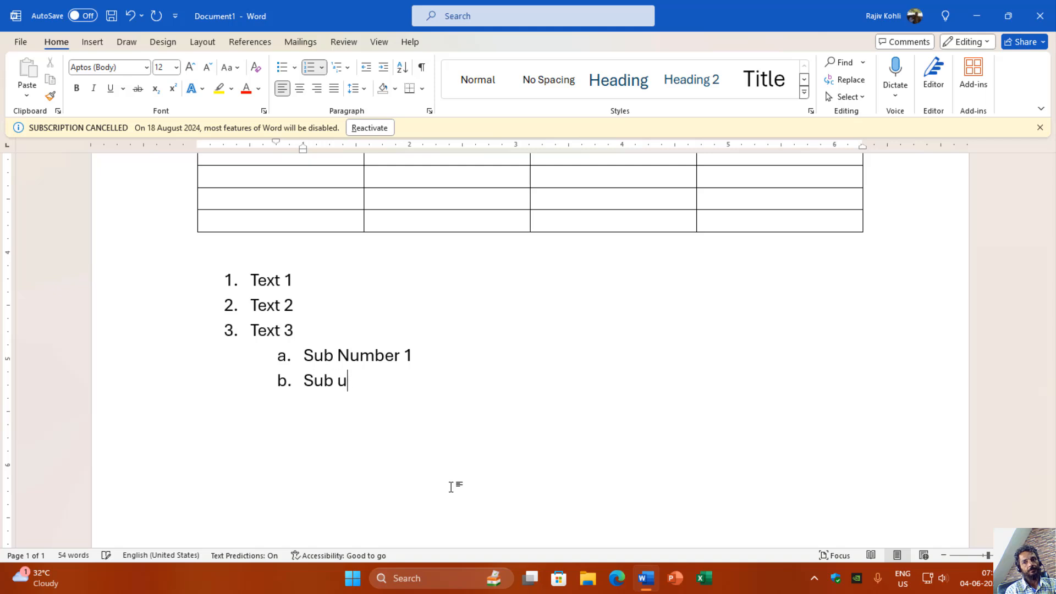
pyautogui.press('BackSpace')
pyautogui.write('Number 2')
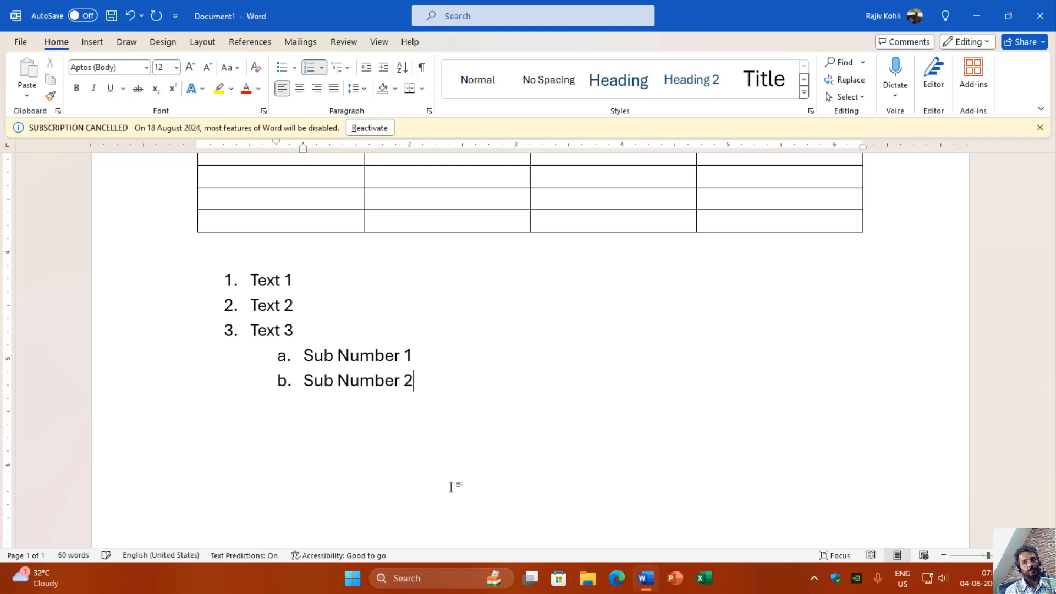
pyautogui.press('Return')
# Step: Return to the main numbering level, add the items Text 4 and Text 5, and end the list
pyautogui.press('Return')
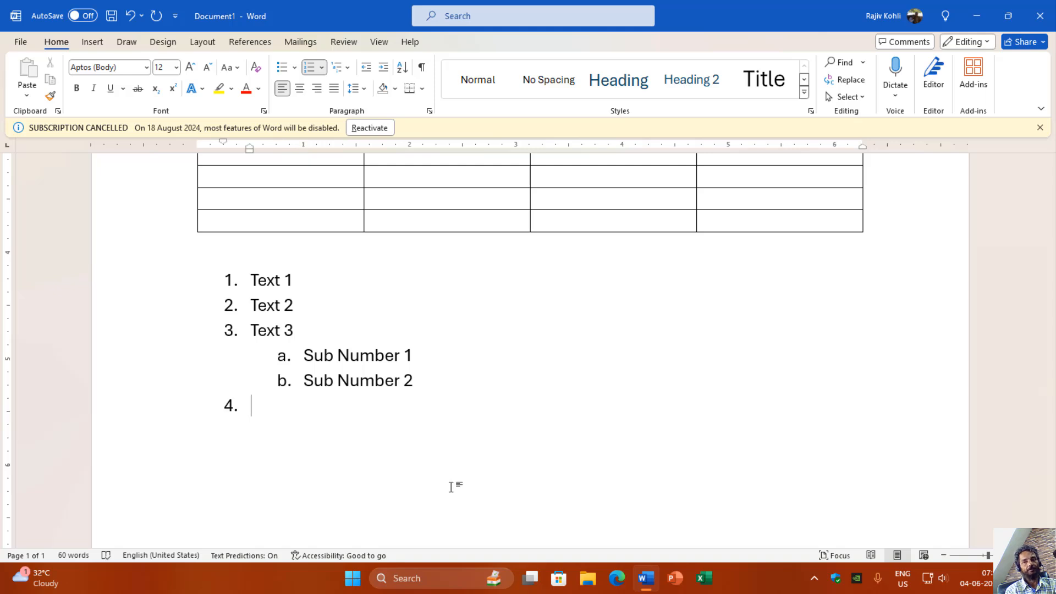
pyautogui.write('Text 4')
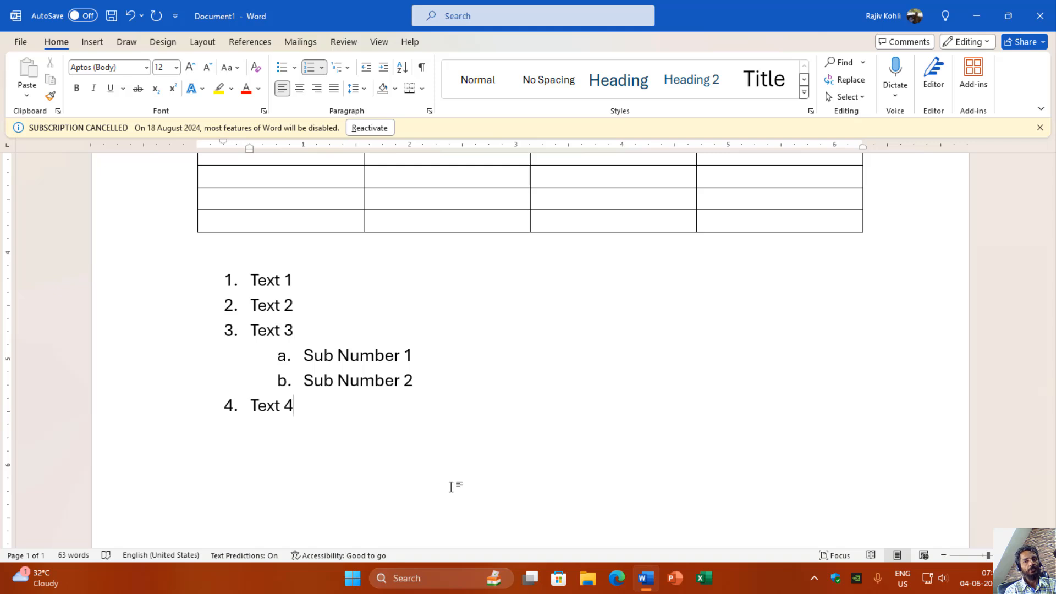
pyautogui.press('Return')
pyautogui.write('Text 5')
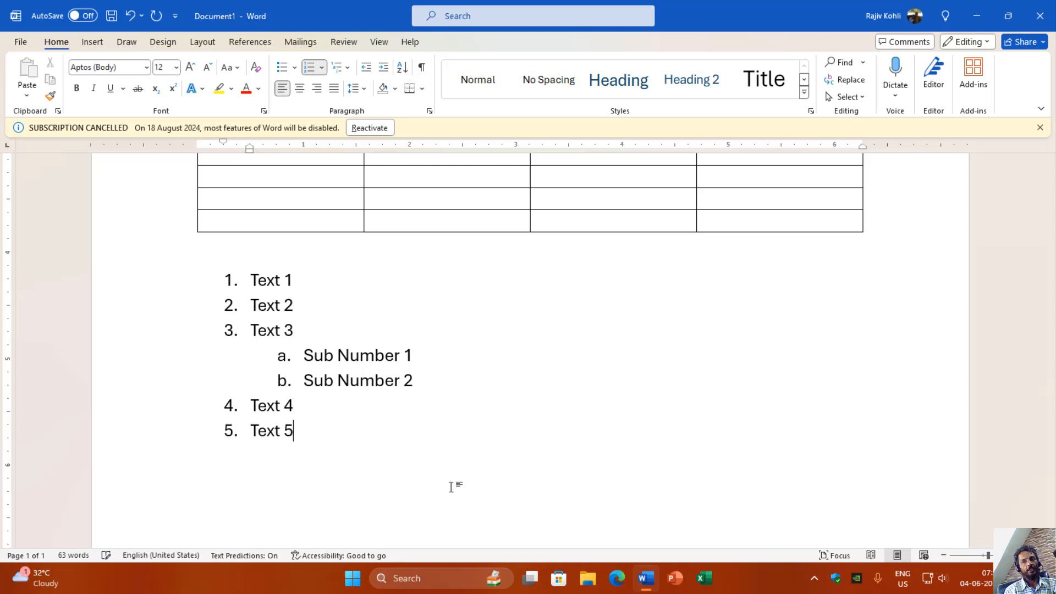
pyautogui.press('Return')
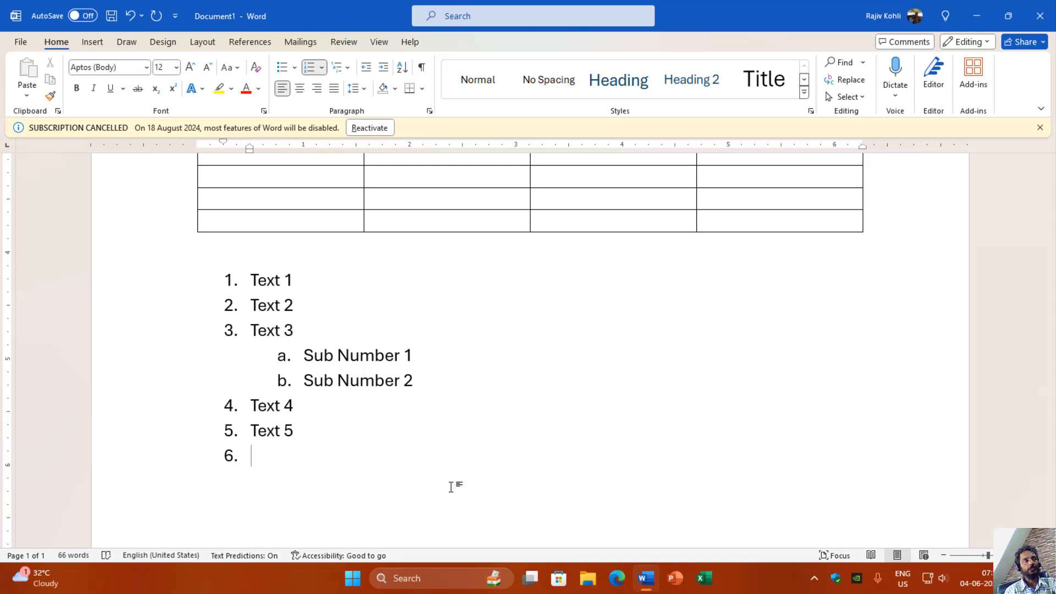
pyautogui.press('Return')
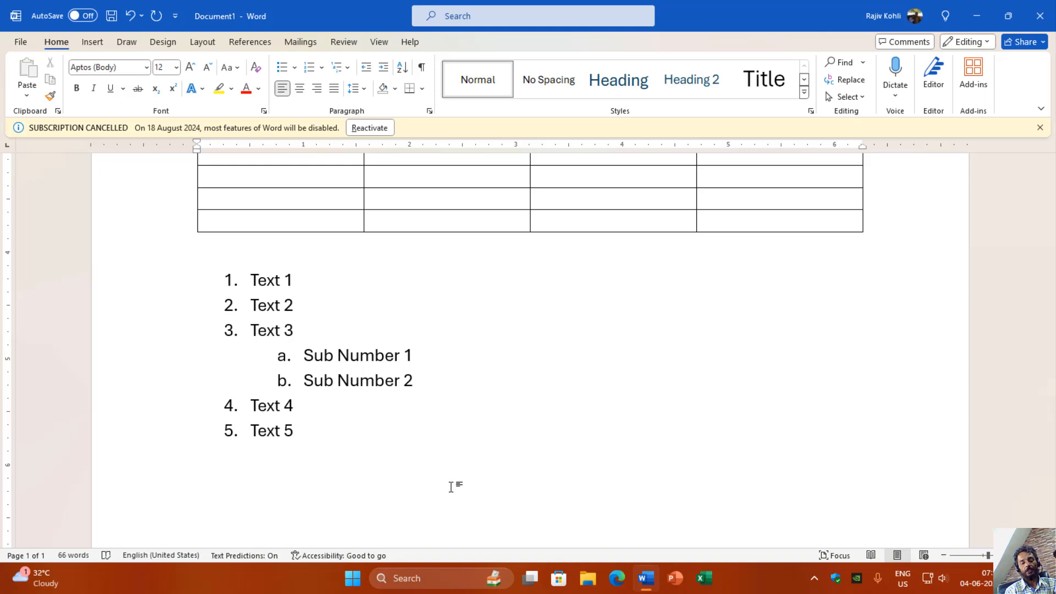
# Step: Add an unnumbered Heading 1 line below the list and resume the numbering at 6 with the item Text 6
pyautogui.write('Heading 1')
pyautogui.press('Return')
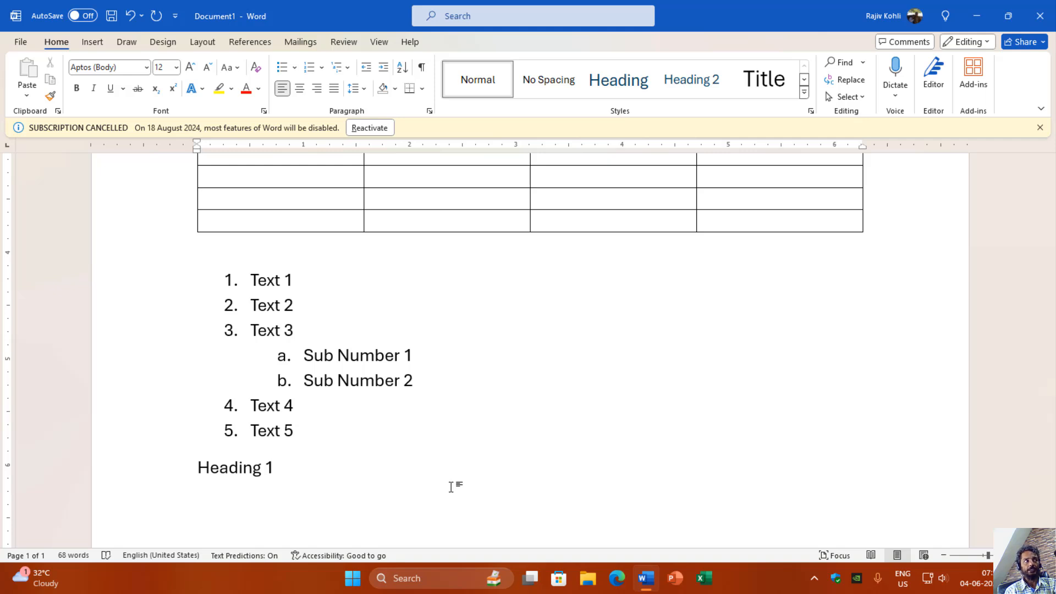
pyautogui.write('6')
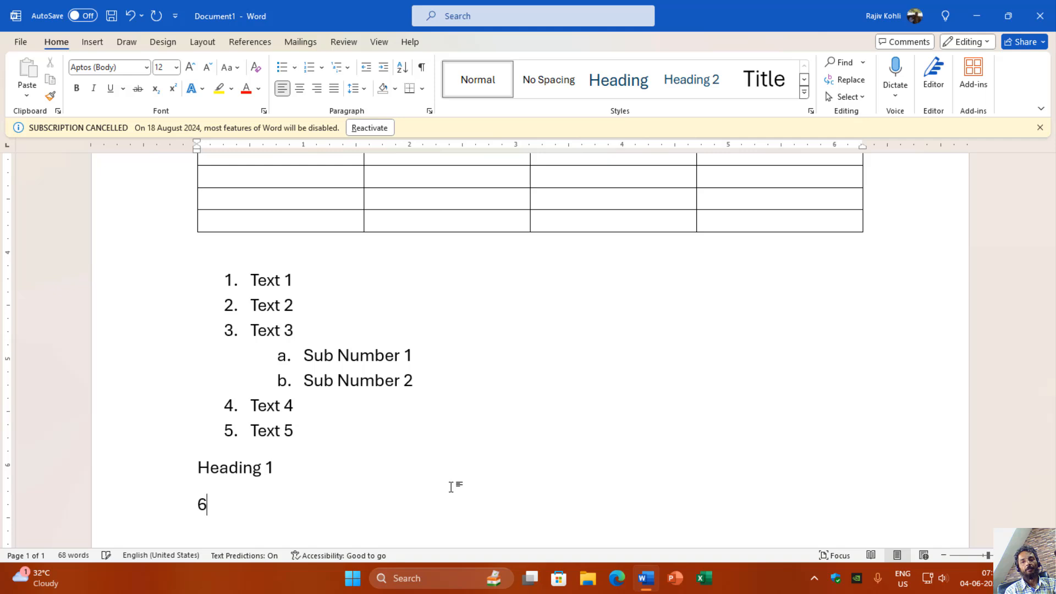
pyautogui.write('. Text 6')
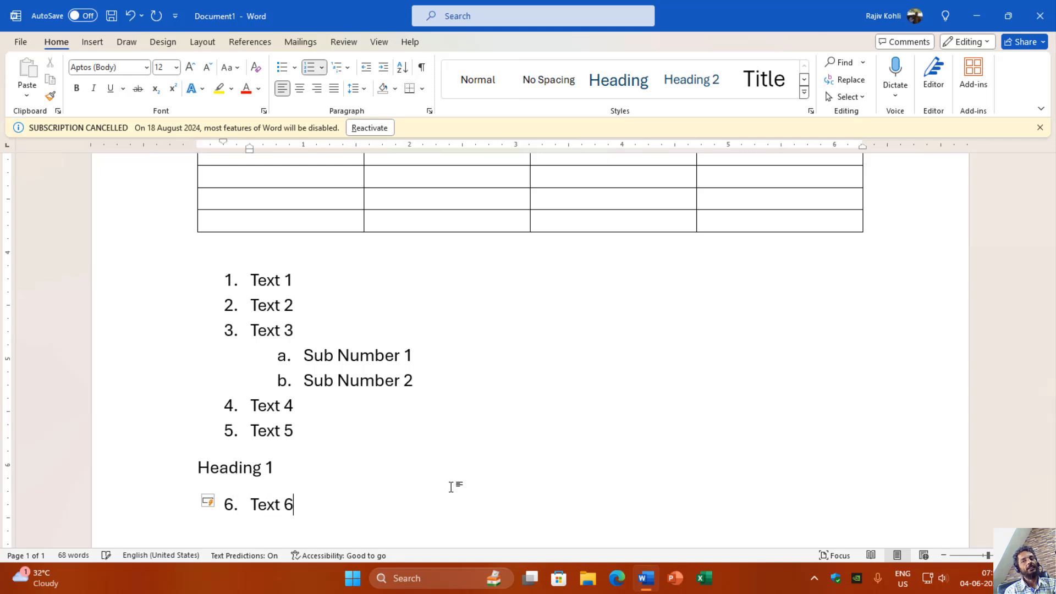
# Step: Add the items Text 7 and Text 8 to the resumed numbered list
pyautogui.press('Return')
pyautogui.write('Text 7')
pyautogui.press('Return')
pyautogui.write('Text 8')
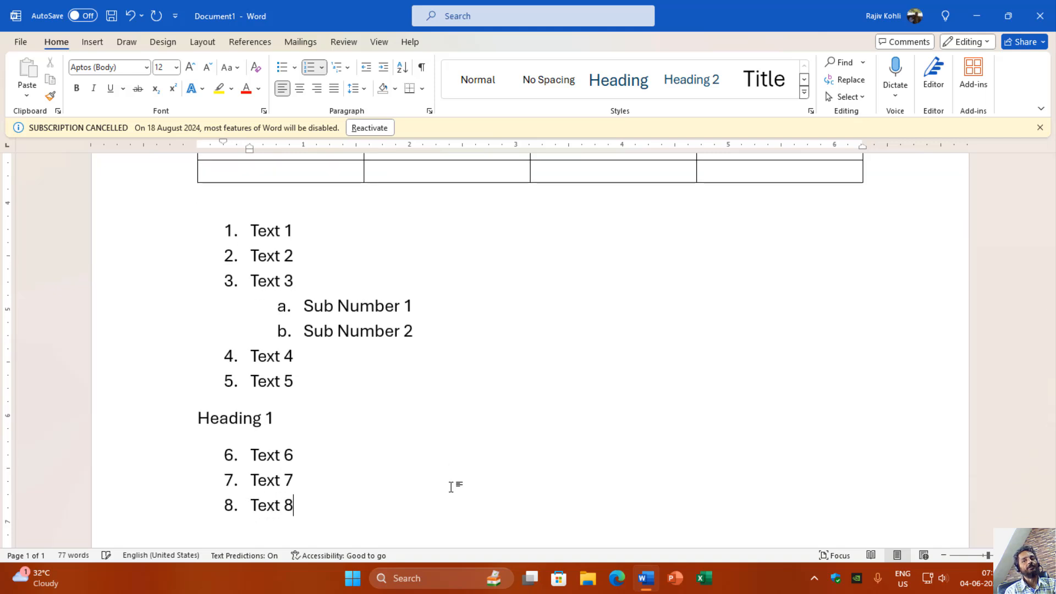
# Step: Add Sub Text 1 and Sub Text 2 as second-level items under Text 8 and end the numbered list
pyautogui.press('Return')
pyautogui.press('Tab')
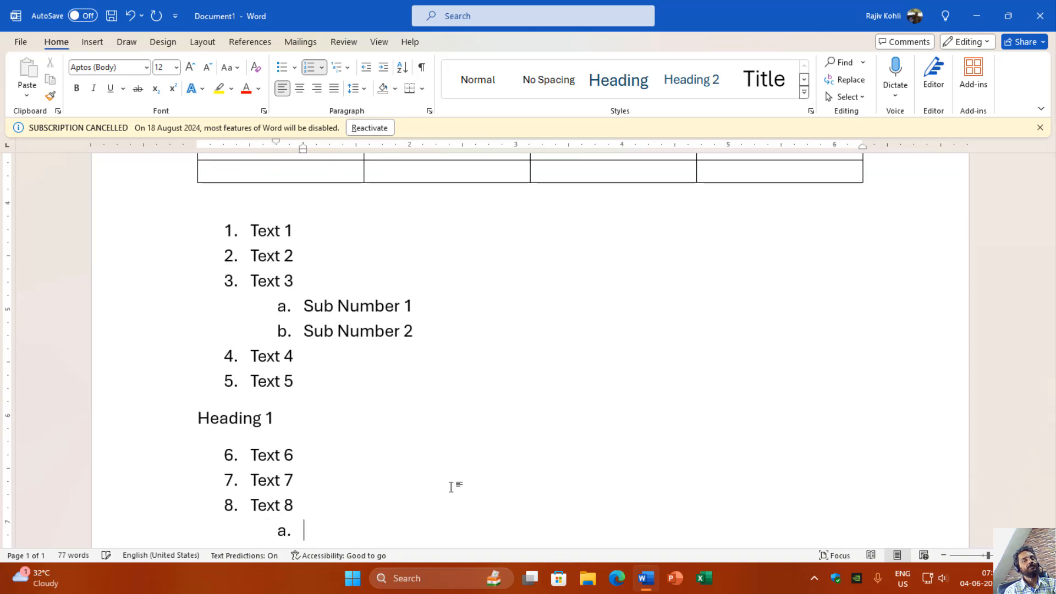
pyautogui.write('Sub Text 1')
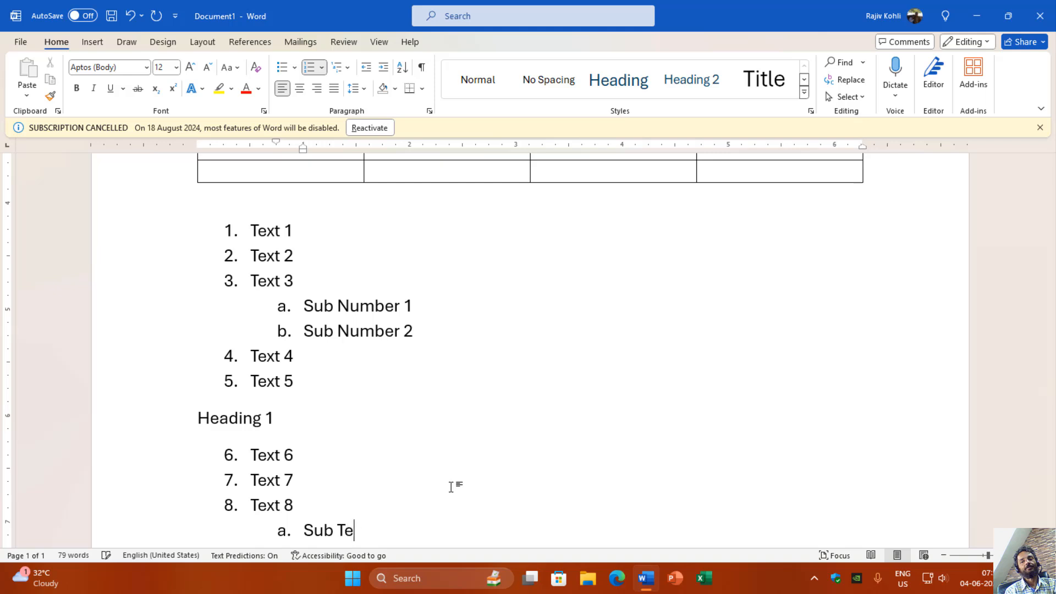
pyautogui.press('Return')
pyautogui.write('Sub Text 2')
pyautogui.press('Return')
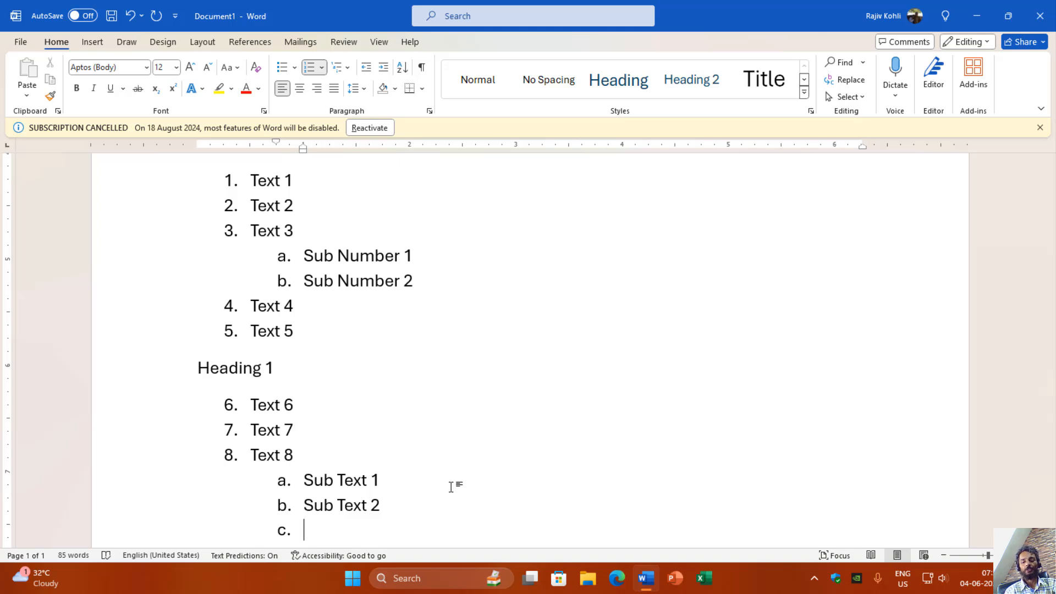
pyautogui.hotkey('shift', 'Tab')
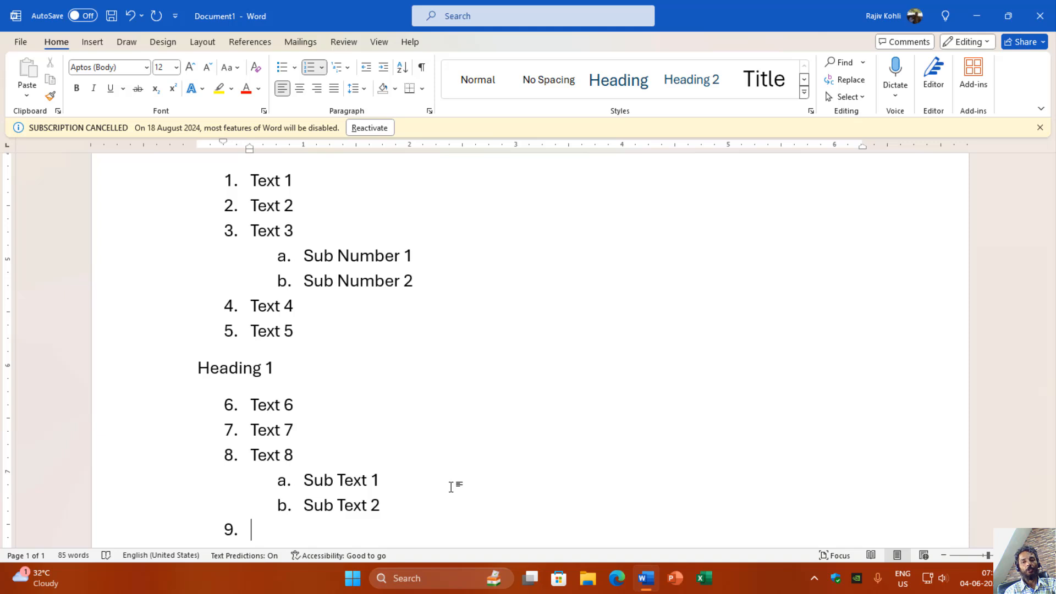
pyautogui.press('Return')
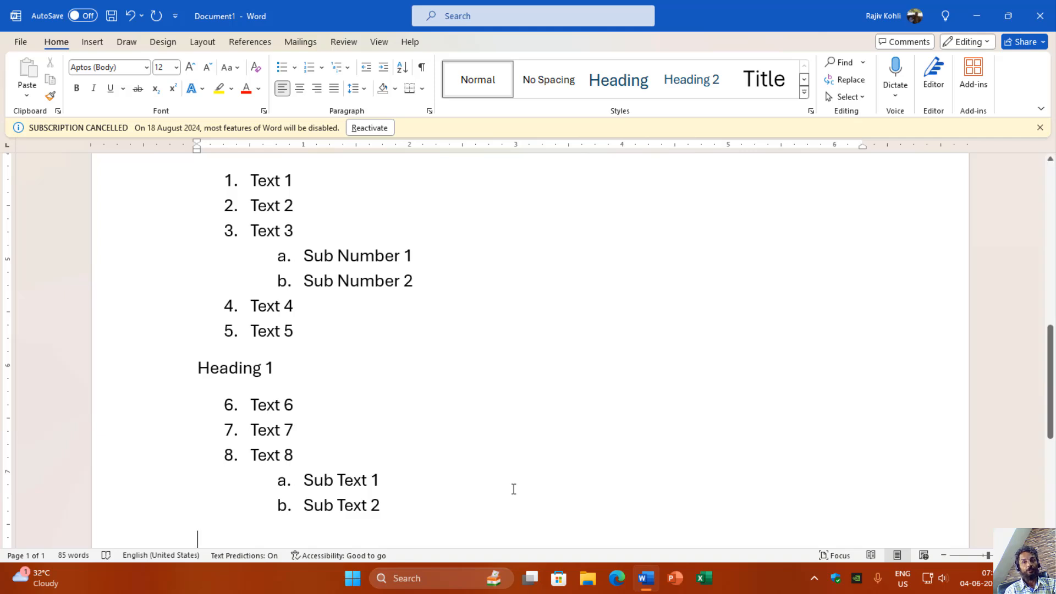
# Step: Close the current document without saving it and create a new blank document
pyautogui.hotkey('alt', 'F4')
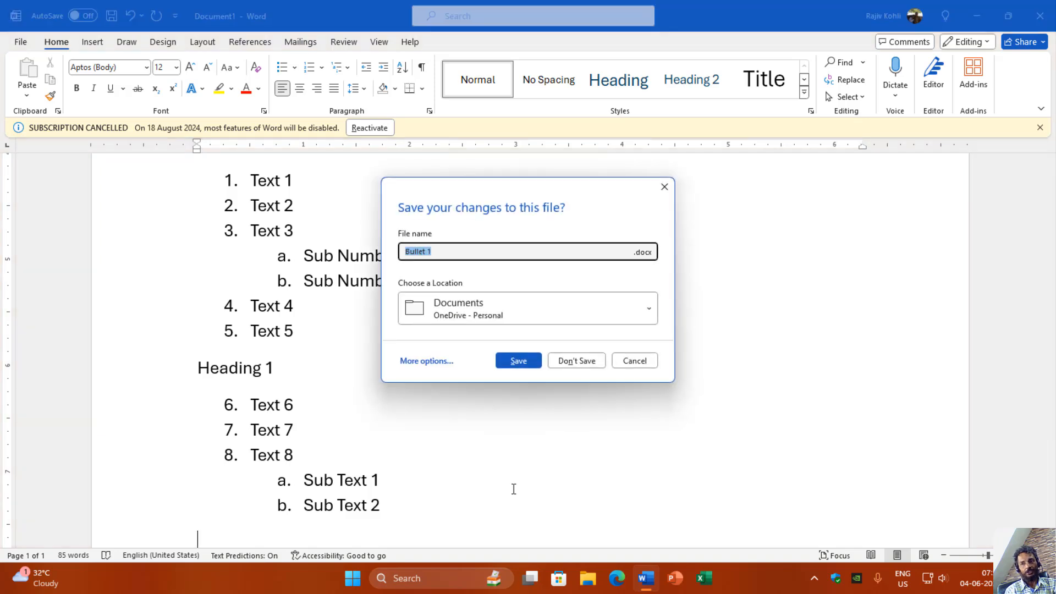
pyautogui.hotkey('alt', 'n')
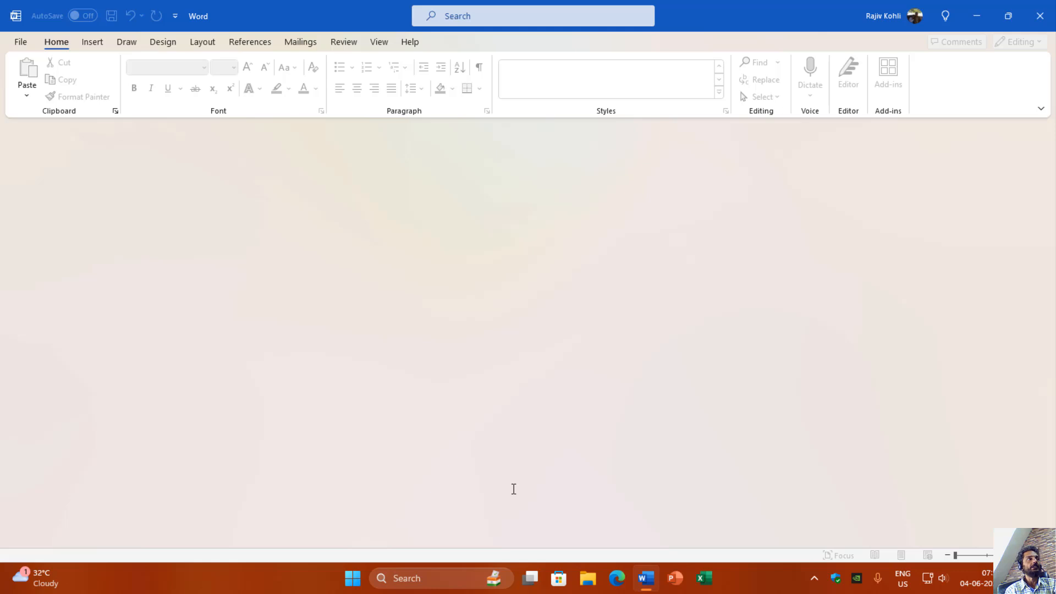
pyautogui.hotkey('ctrl', 'n')
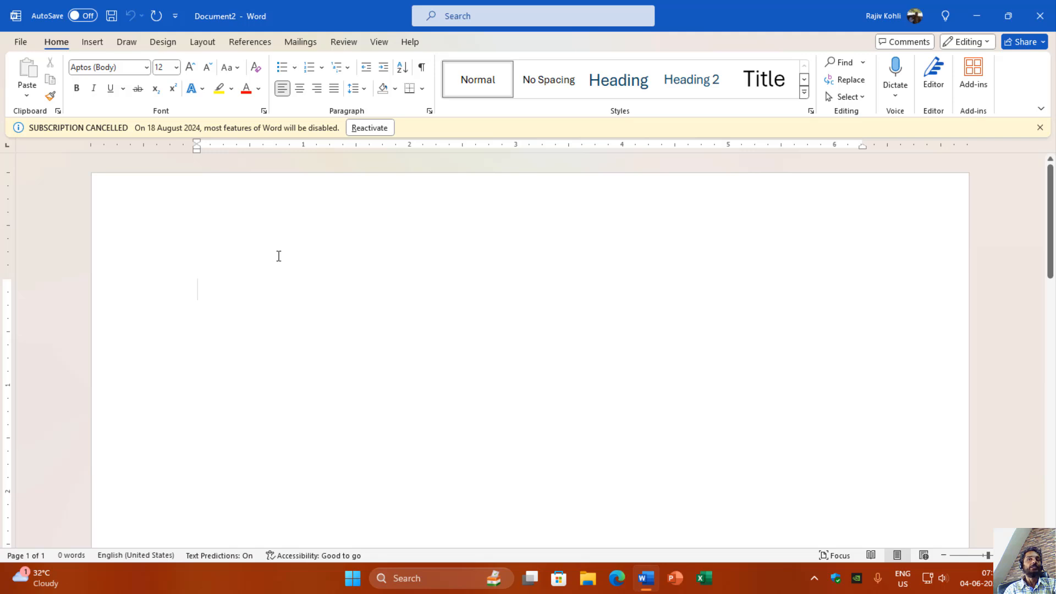
# Step: Turn off Automatic bulleted lists and Automatic numbered lists in the AutoFormat As You Type settings and apply the change
pyautogui.click(21, 42)
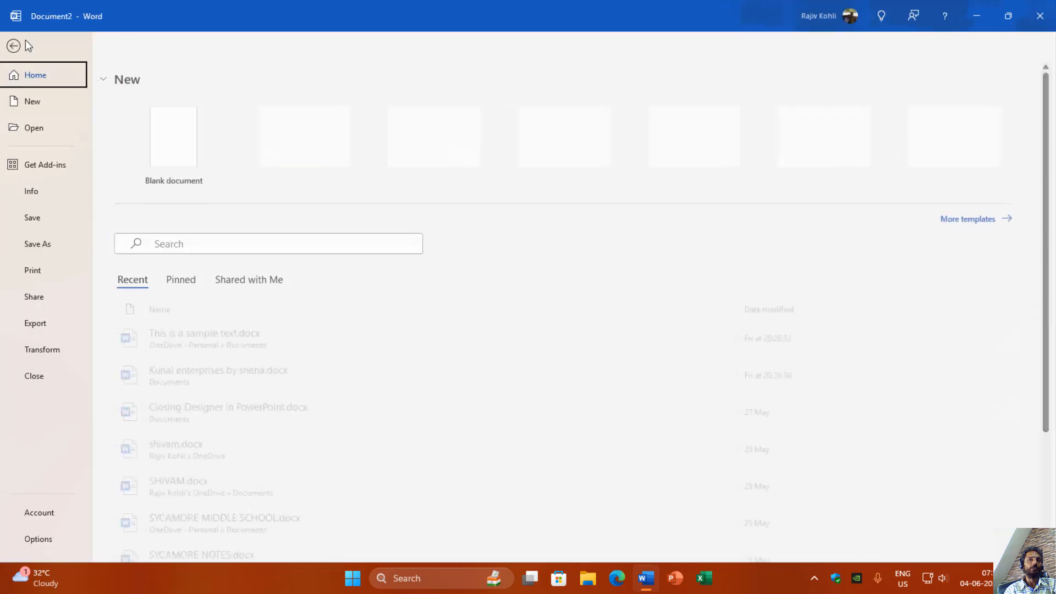
pyautogui.click(46, 540)
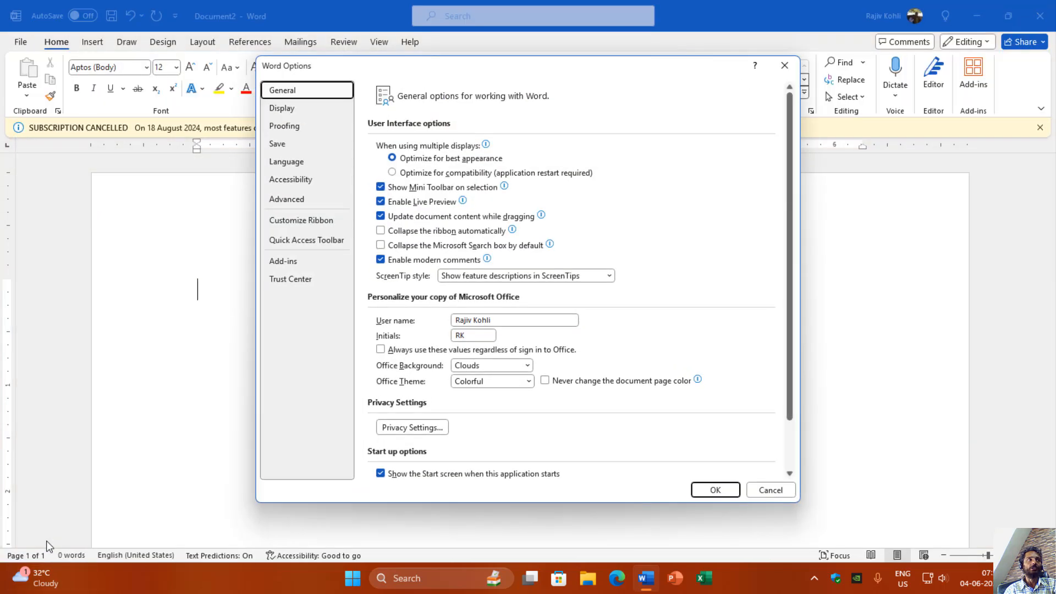
pyautogui.click(296, 136)
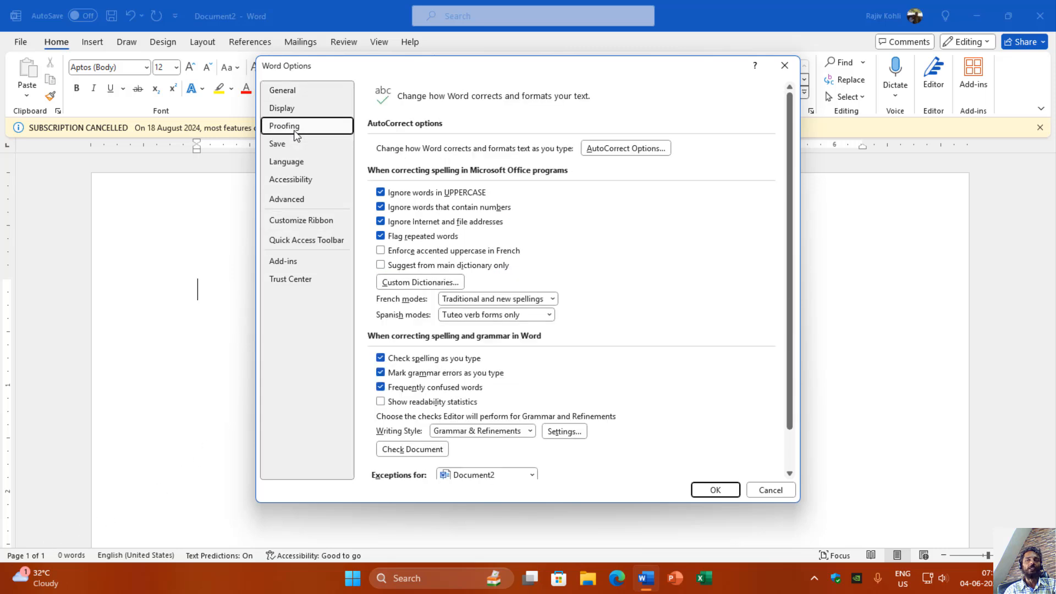
pyautogui.click(593, 151)
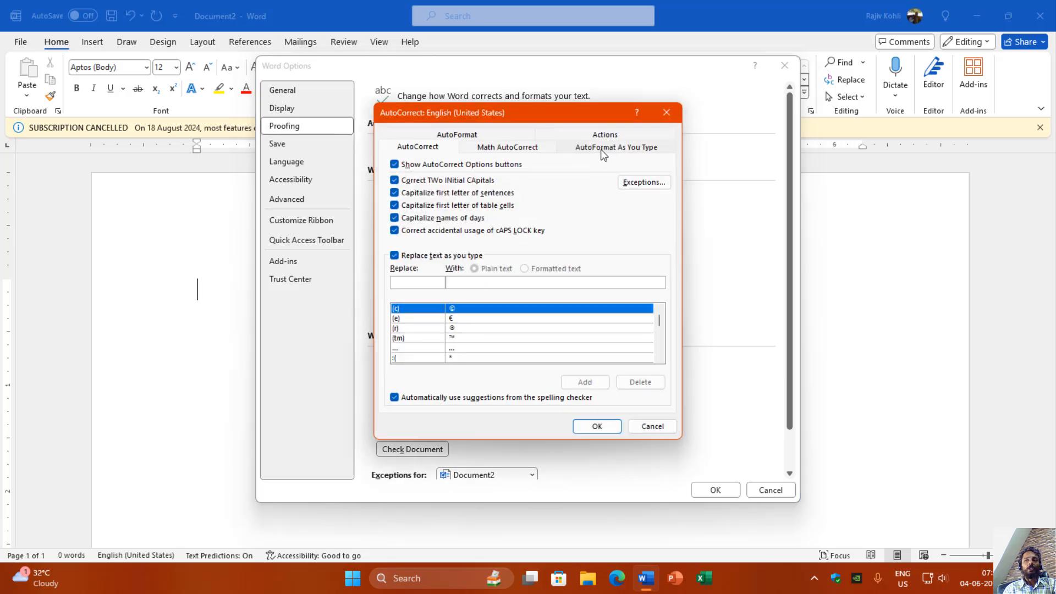
pyautogui.click(602, 149)
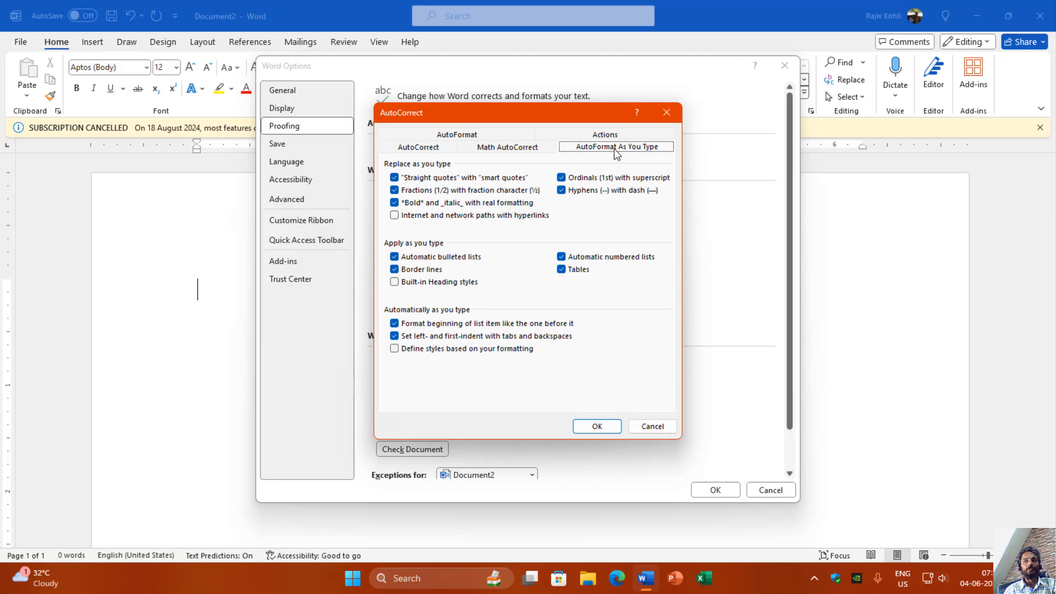
pyautogui.click(439, 258)
pyautogui.click(593, 261)
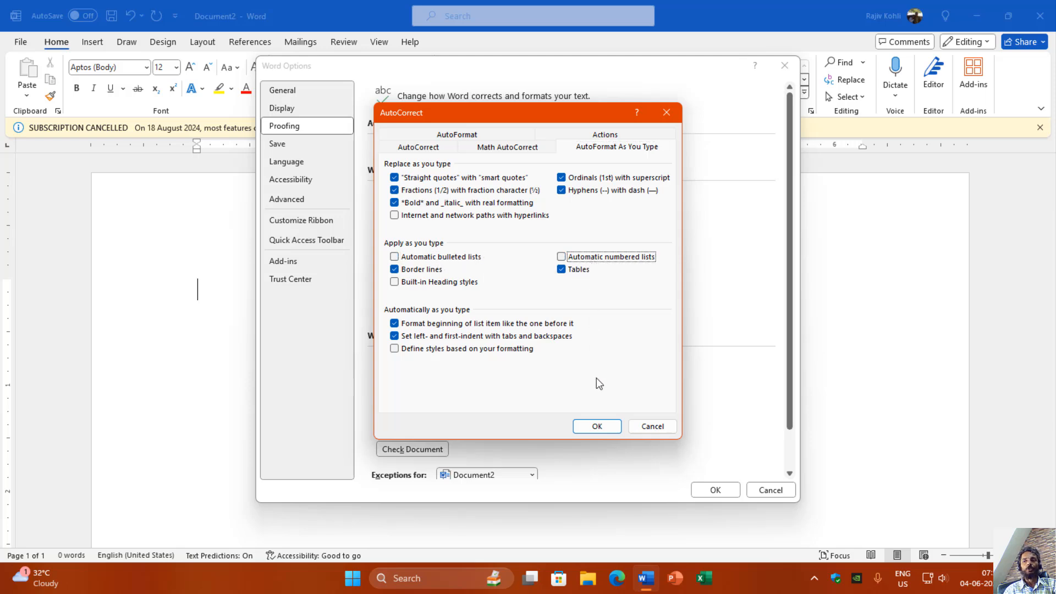
pyautogui.click(594, 427)
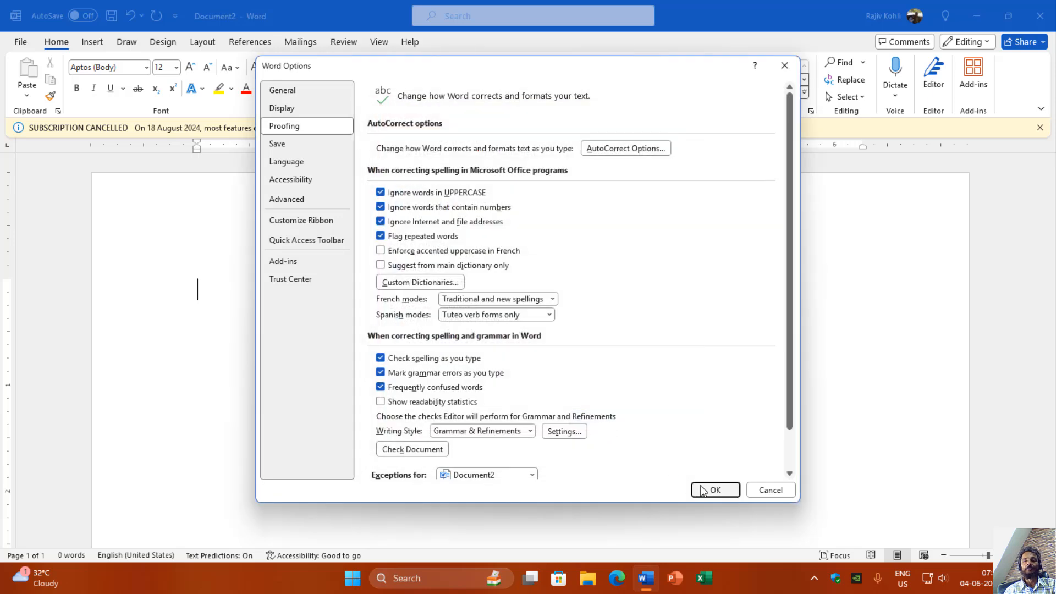
pyautogui.click(703, 491)
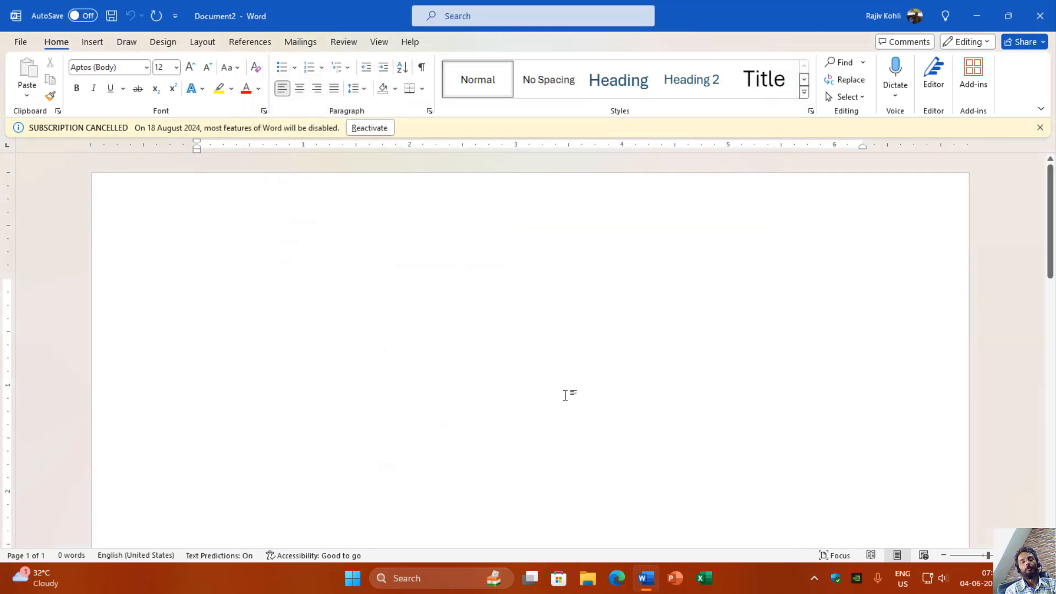
# Step: Test list markers by entering an asterisk and then 1. in the blank document, removing each again
pyautogui.write('*')
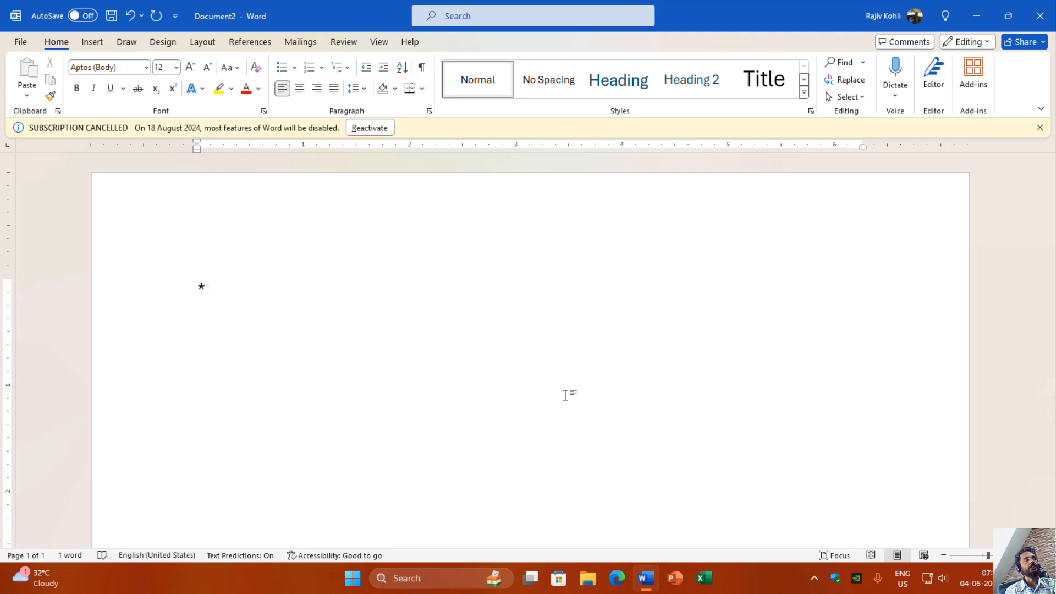
pyautogui.press('BackSpace')
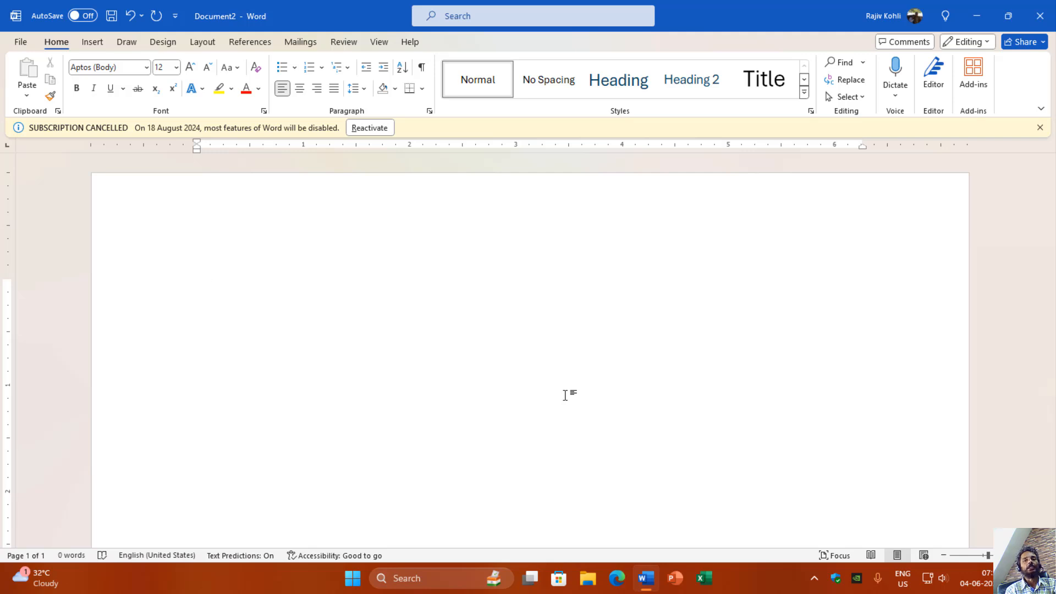
pyautogui.write('1.')
pyautogui.press('BackSpace')
# Step: Turn Automatic numbered lists and Automatic bulleted lists back on in the AutoFormat As You Type settings and apply the change
pyautogui.click(22, 42)
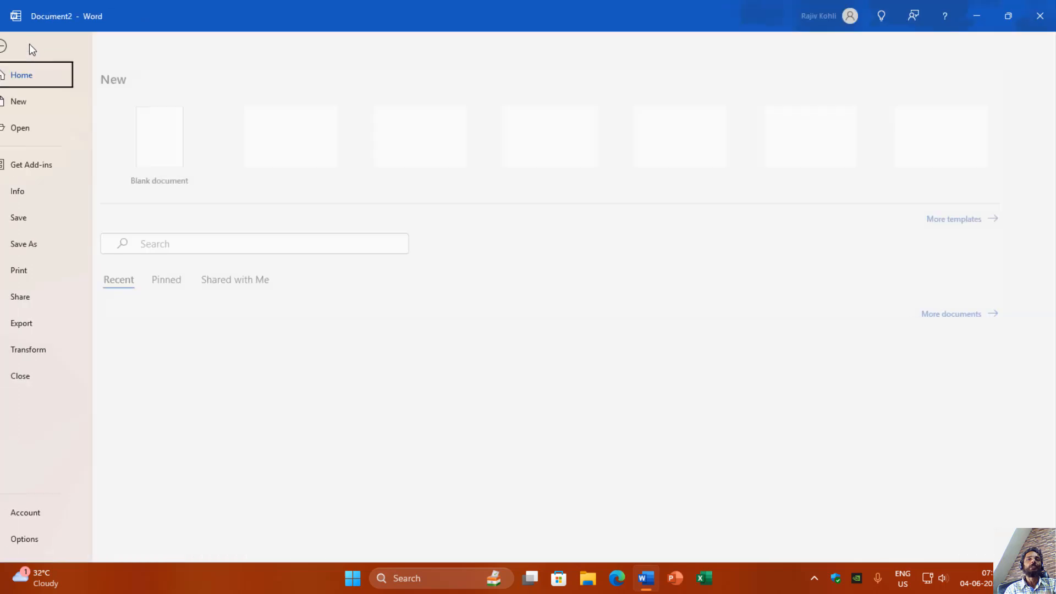
pyautogui.click(35, 543)
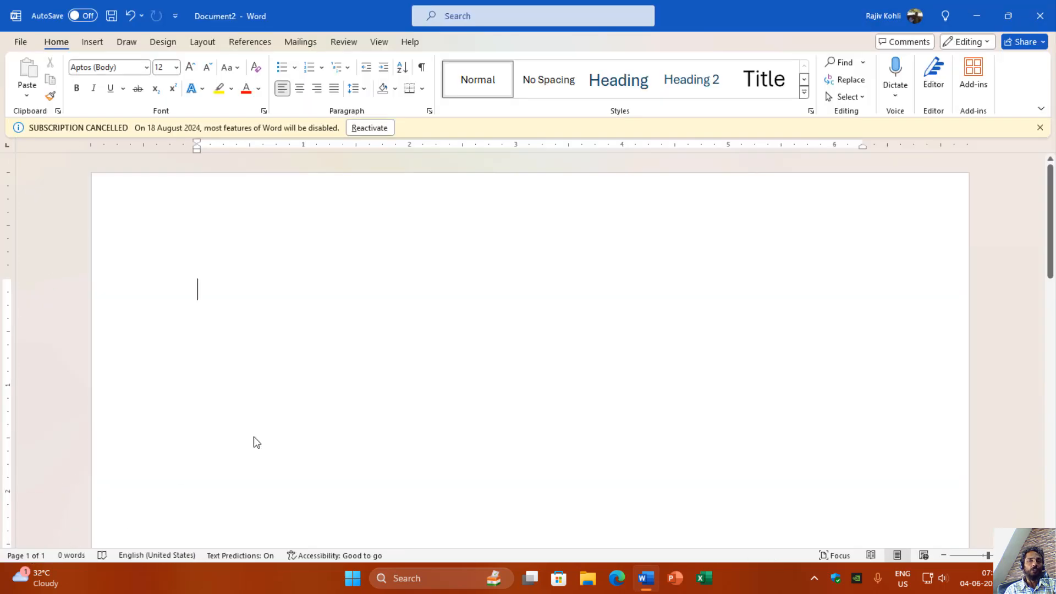
pyautogui.click(284, 125)
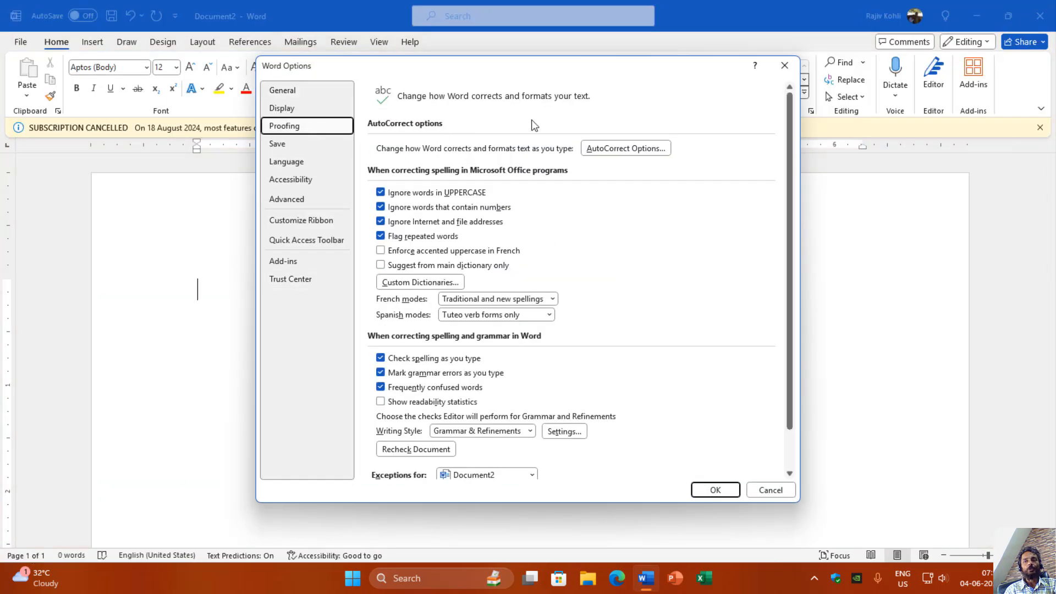
pyautogui.click(619, 148)
pyautogui.click(644, 147)
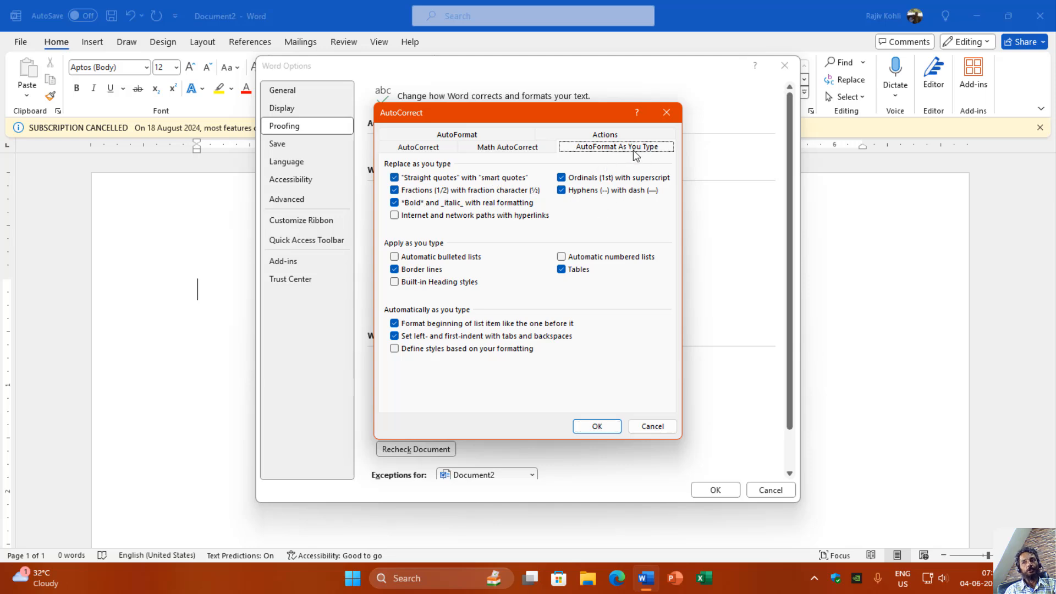
pyautogui.click(590, 257)
pyautogui.click(431, 260)
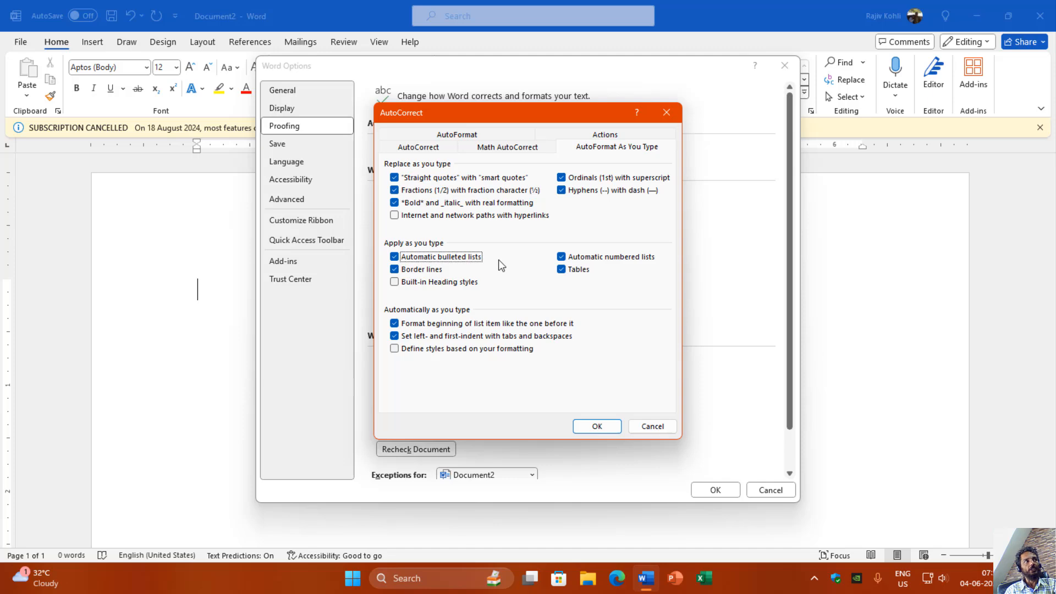
pyautogui.click(599, 426)
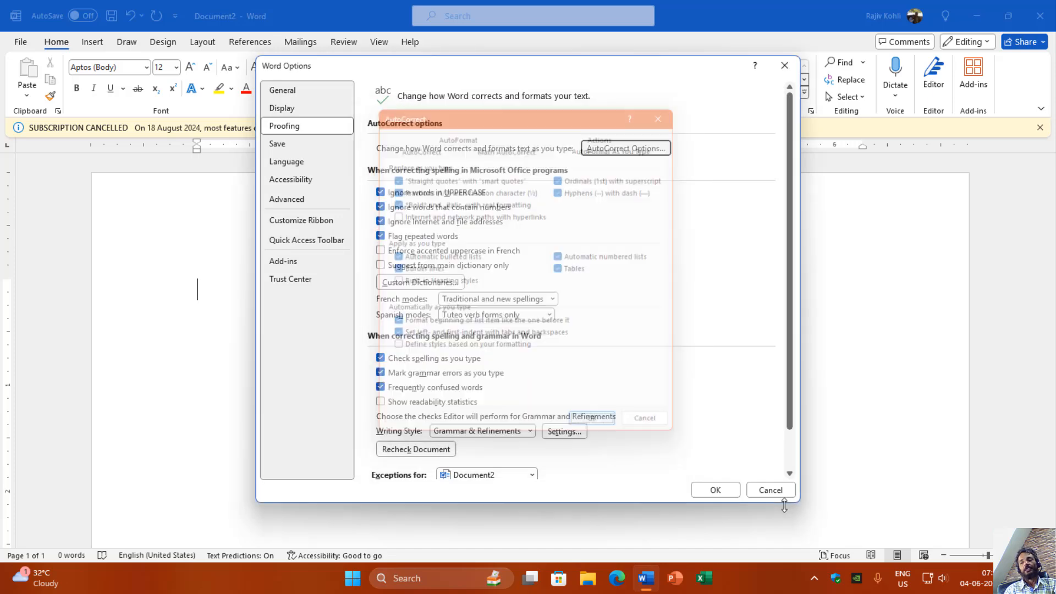
pyautogui.click(715, 489)
# Step: Create an automatic numbered list with the items One, Two and Three, then end it and leave a blank line
pyautogui.write('1. ')
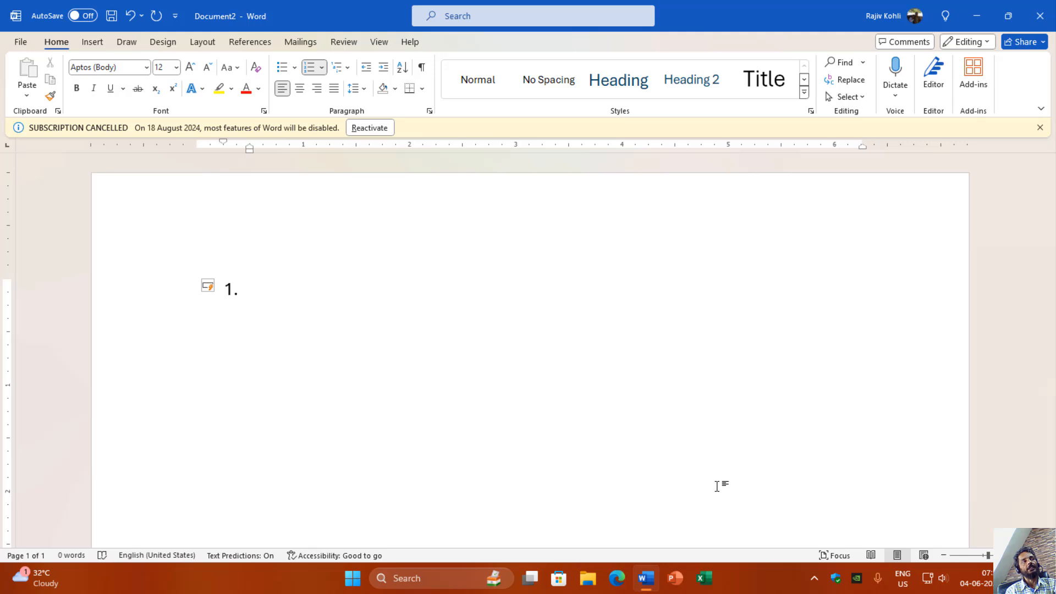
pyautogui.write('One')
pyautogui.press('Return')
pyautogui.write('Two')
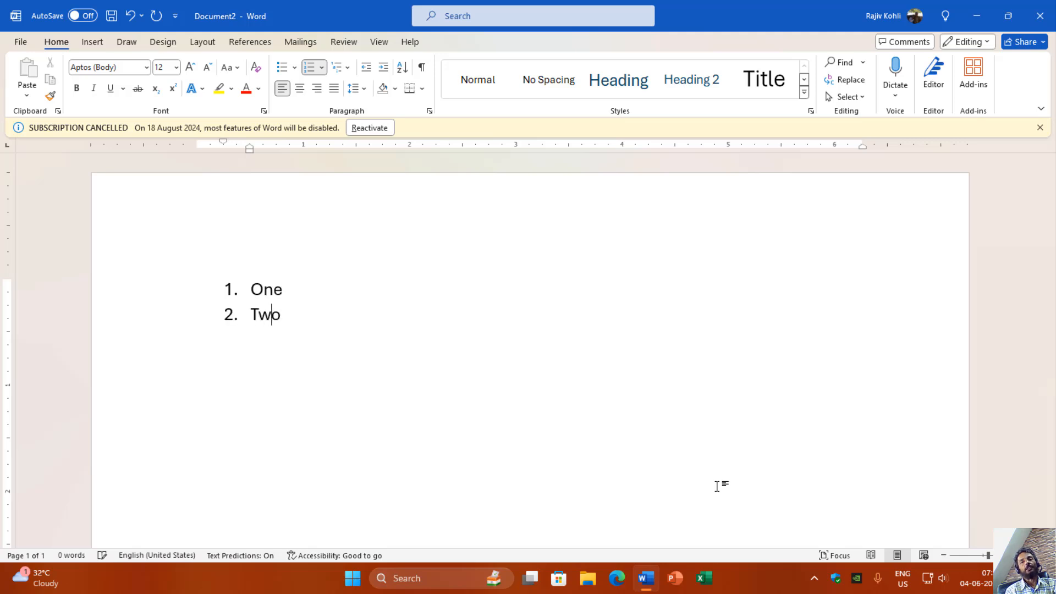
pyautogui.press('Return')
pyautogui.write('Three')
pyautogui.press('Return')
pyautogui.press('Return')
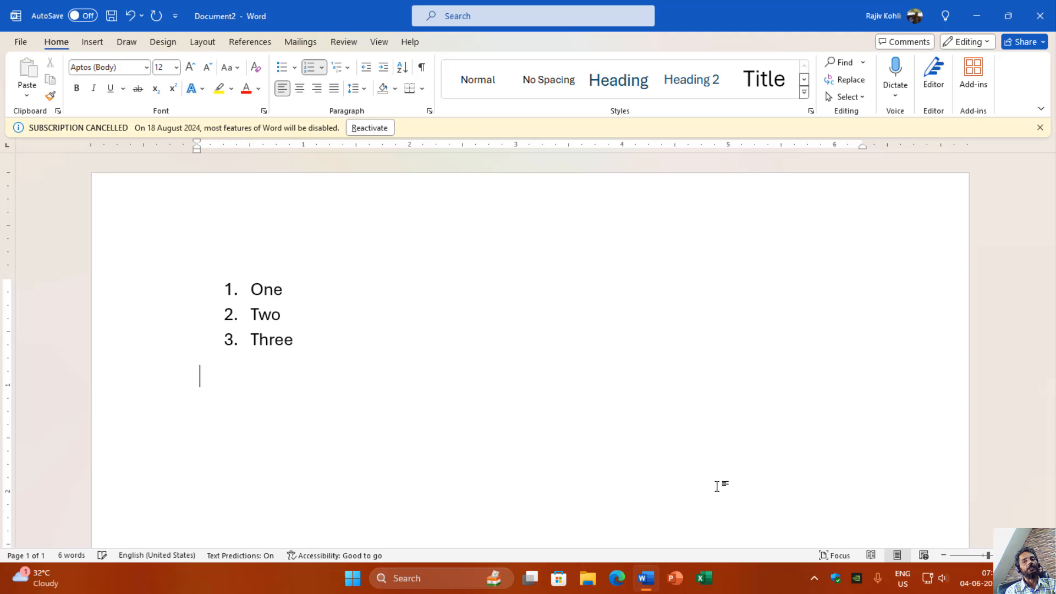
pyautogui.press('Return')
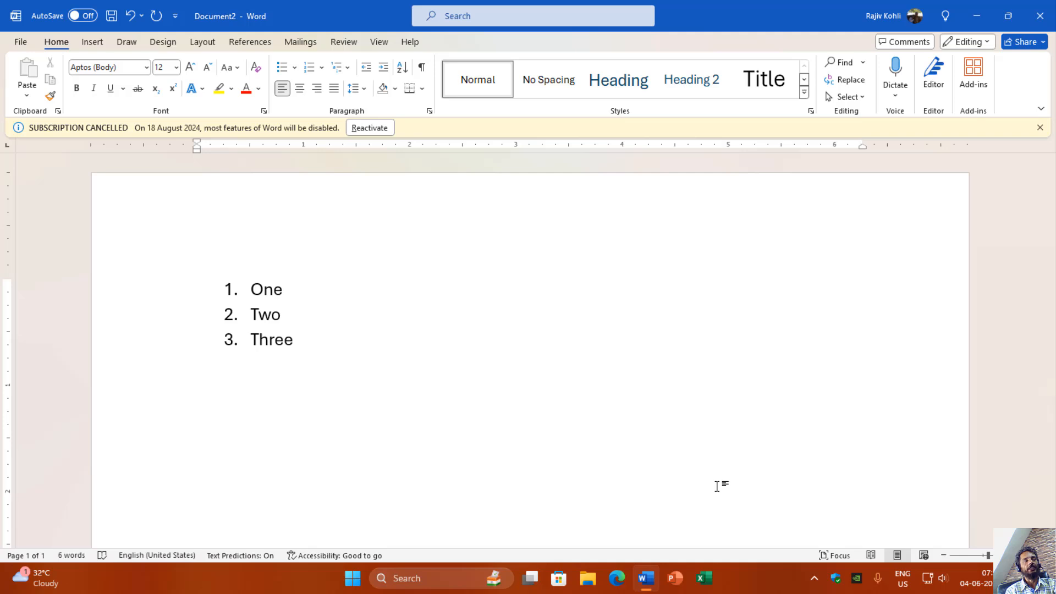
# Step: Create an automatic dash-bulleted list below with the items Bullets 1, Bullets 2 and Bullets 3
pyautogui.write('-')
pyautogui.press('space')
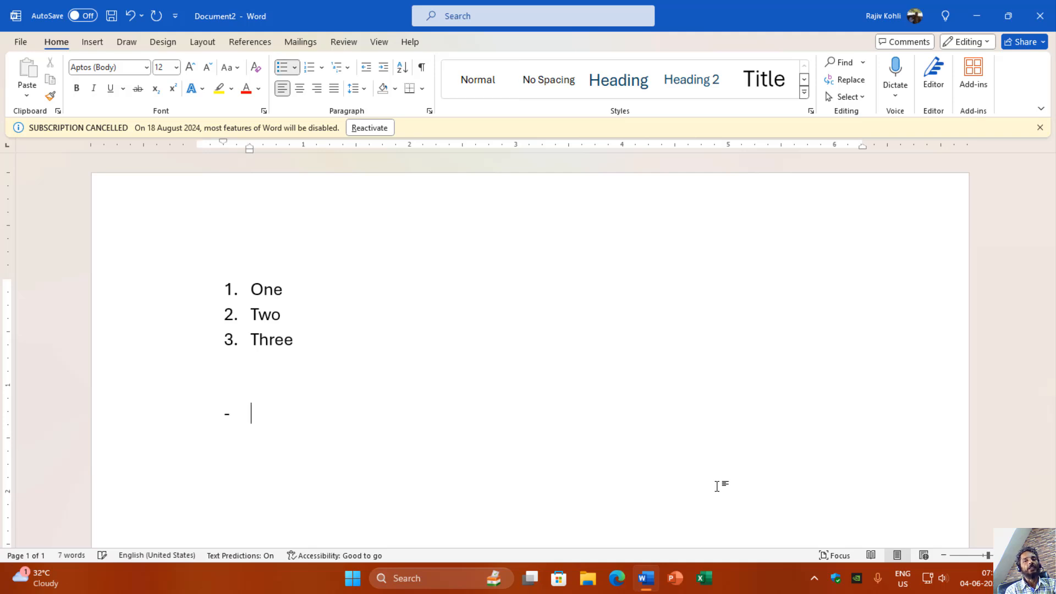
pyautogui.write('N')
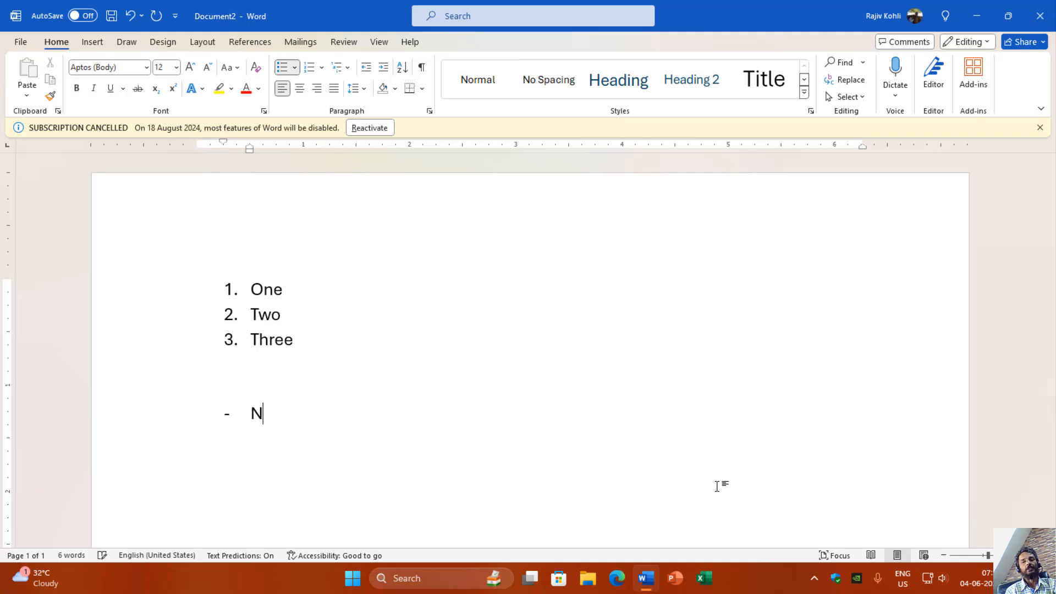
pyautogui.press('BackSpace')
pyautogui.write('Bullets 1')
pyautogui.press('Return')
pyautogui.write('Bulle')
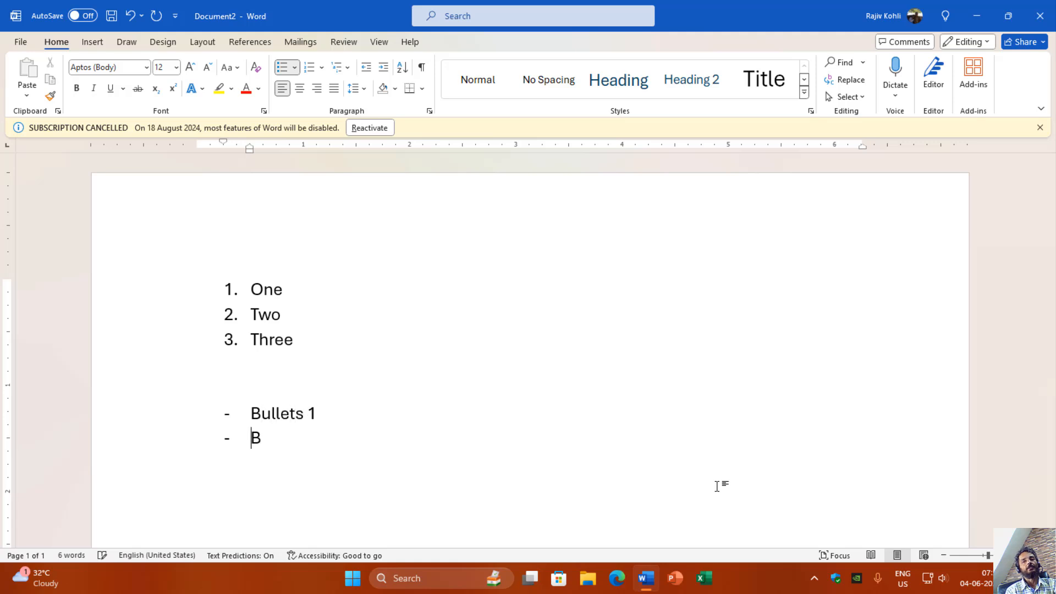
pyautogui.write('ts 2')
pyautogui.press('Return')
pyautogui.write('B')
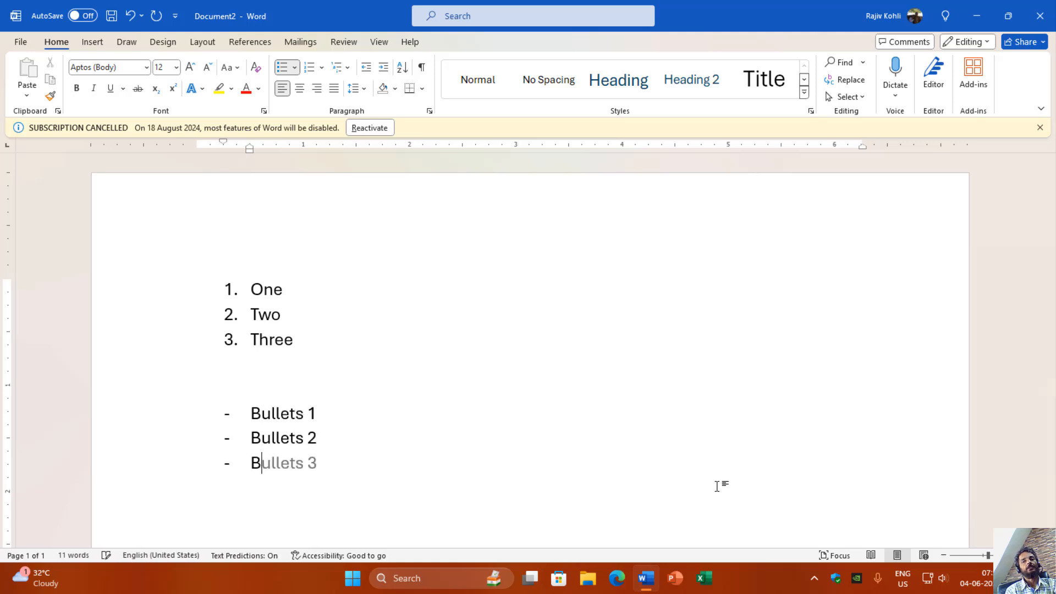
pyautogui.write('ullets 3')
# Step: Add two second-level items under Bullets 3, each reading Sub Bullets
pyautogui.press('Return')
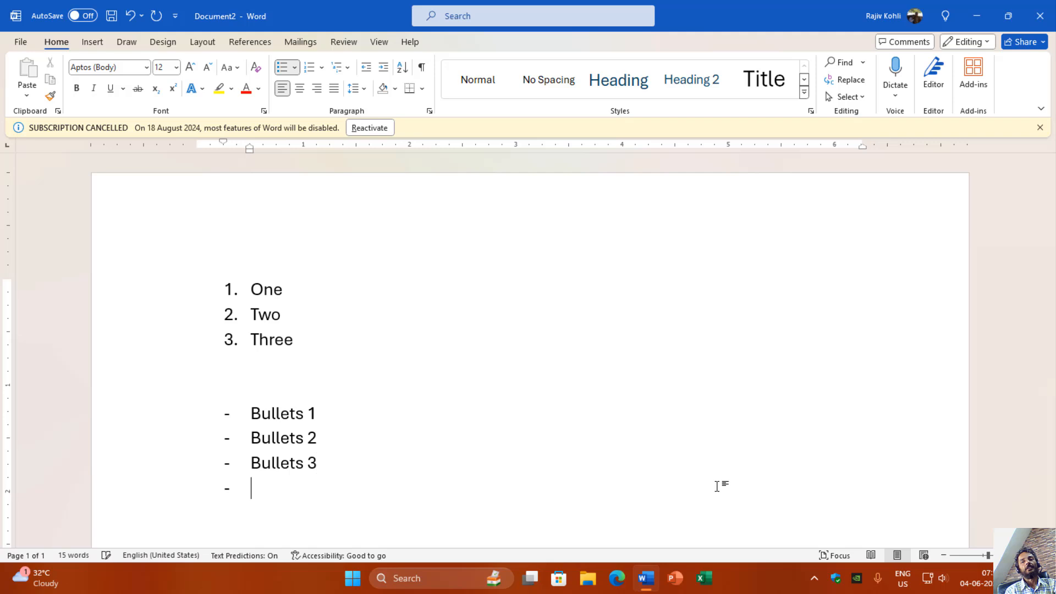
pyautogui.press('Tab')
pyautogui.write('Sub ')
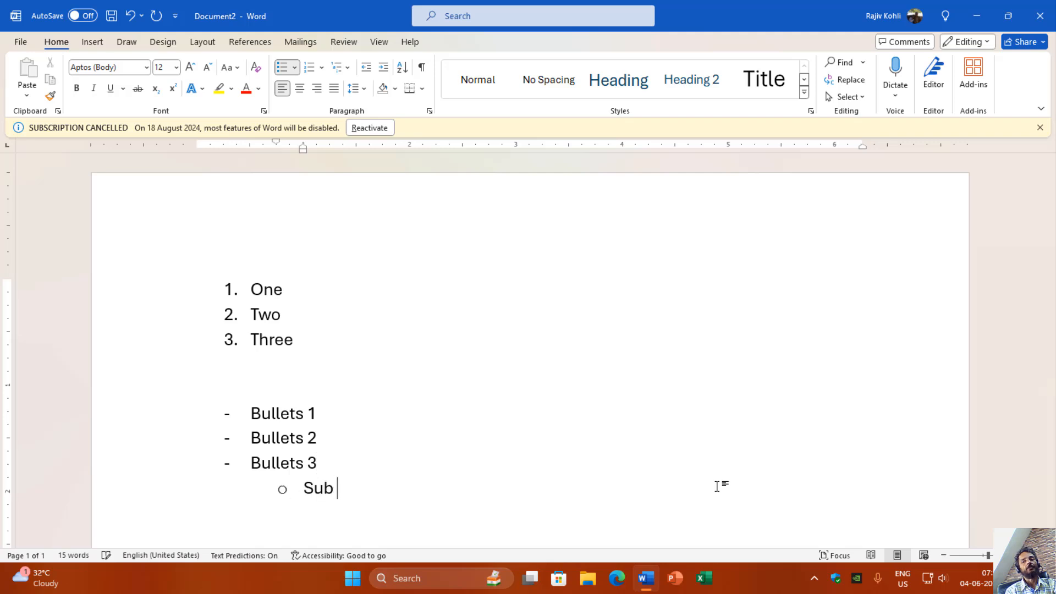
pyautogui.write('Bullets')
pyautogui.press('Return')
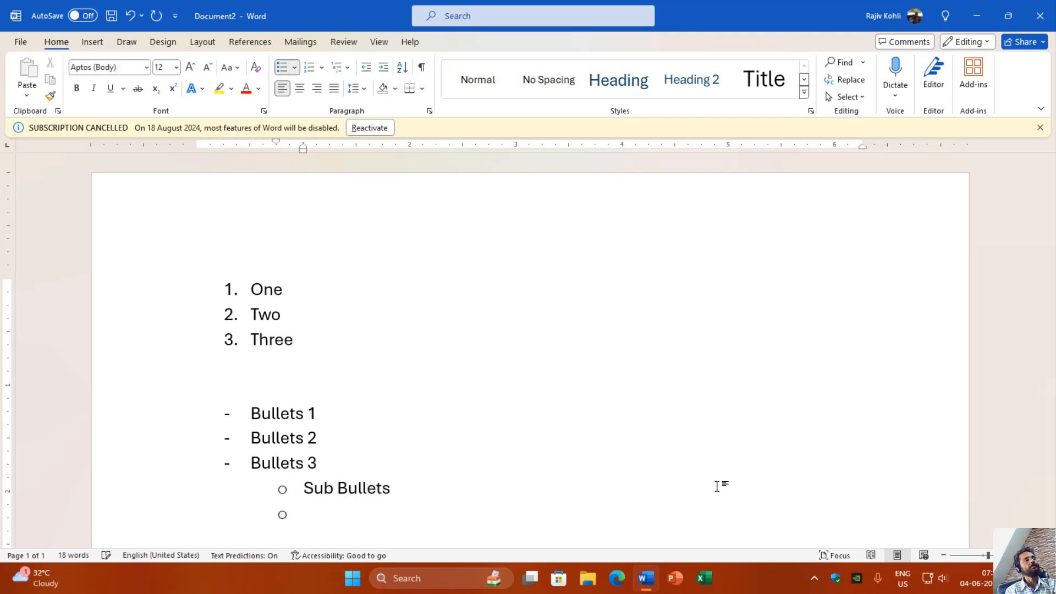
pyautogui.write('Sub Bullets')
pyautogui.press('Return')
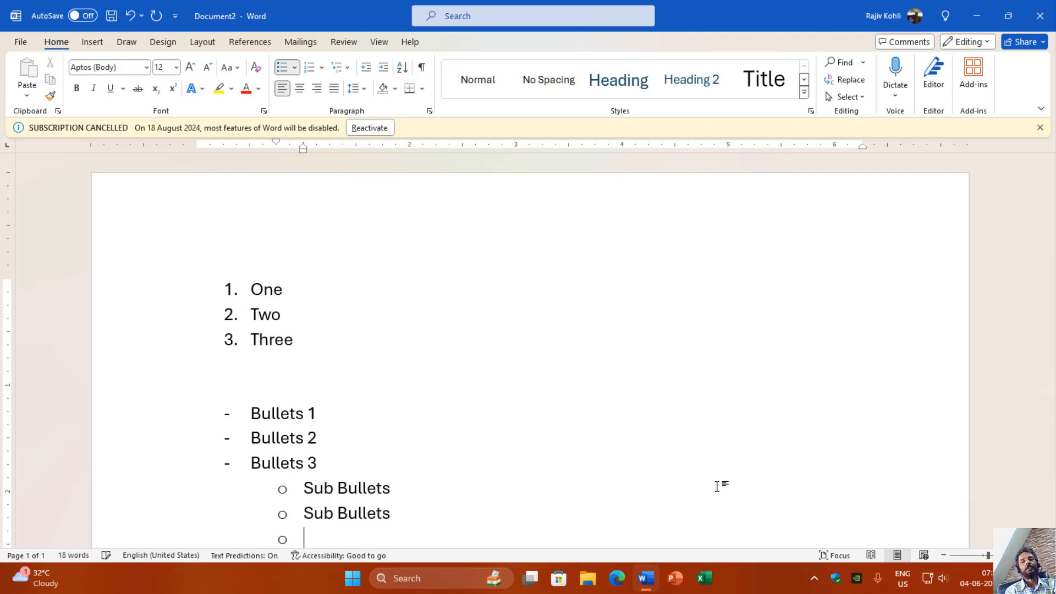
# Step: Return to the main bullet level, add the item Bullets 4, and end the list with a blank line below
pyautogui.hotkey('shift', 'Tab')
pyautogui.write('Bullets 4')
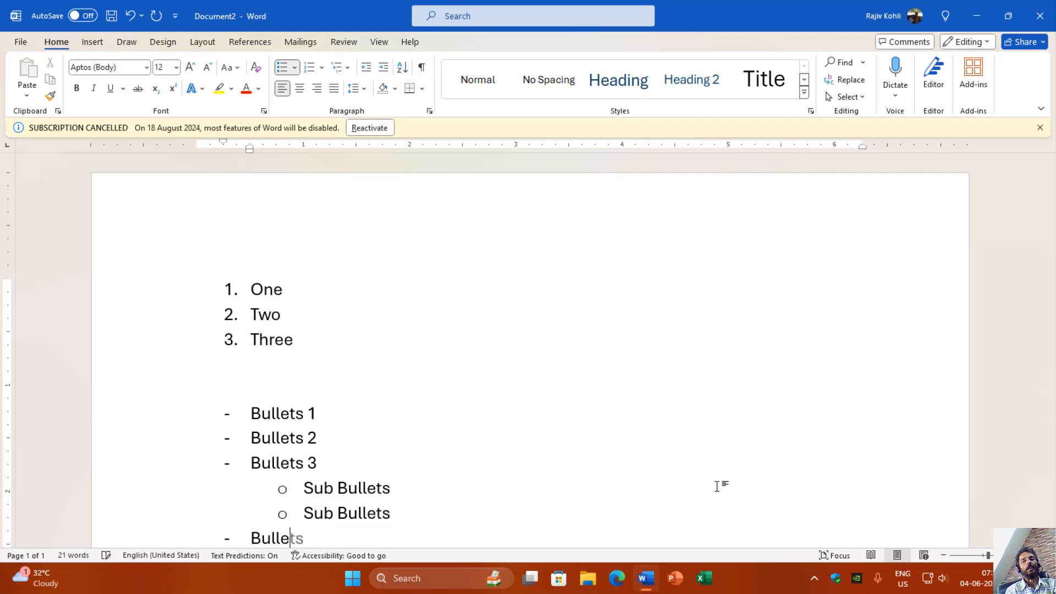
pyautogui.press('Return')
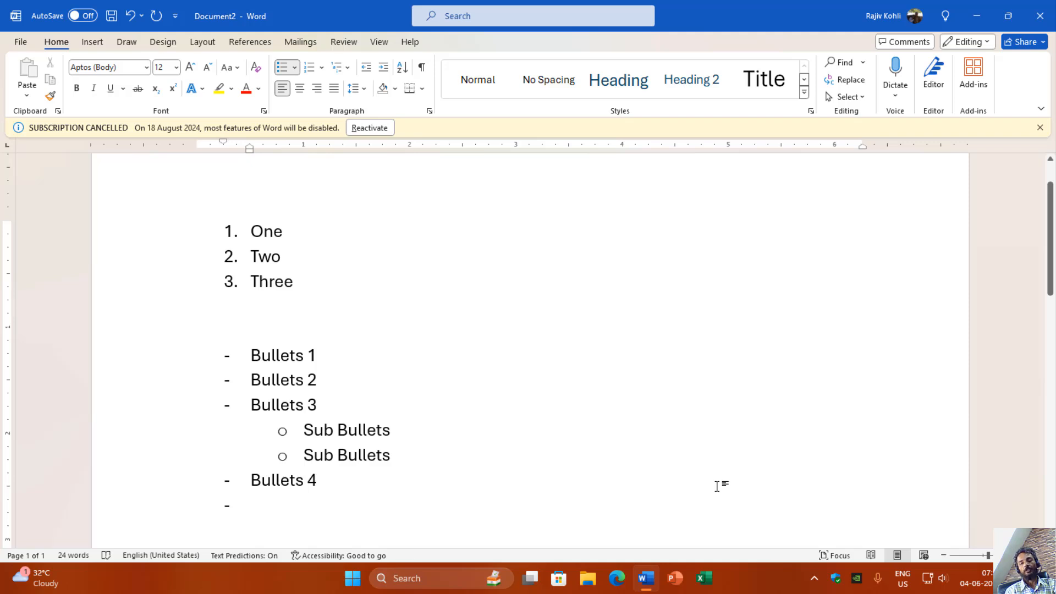
pyautogui.press('Return')
pyautogui.press('Return')
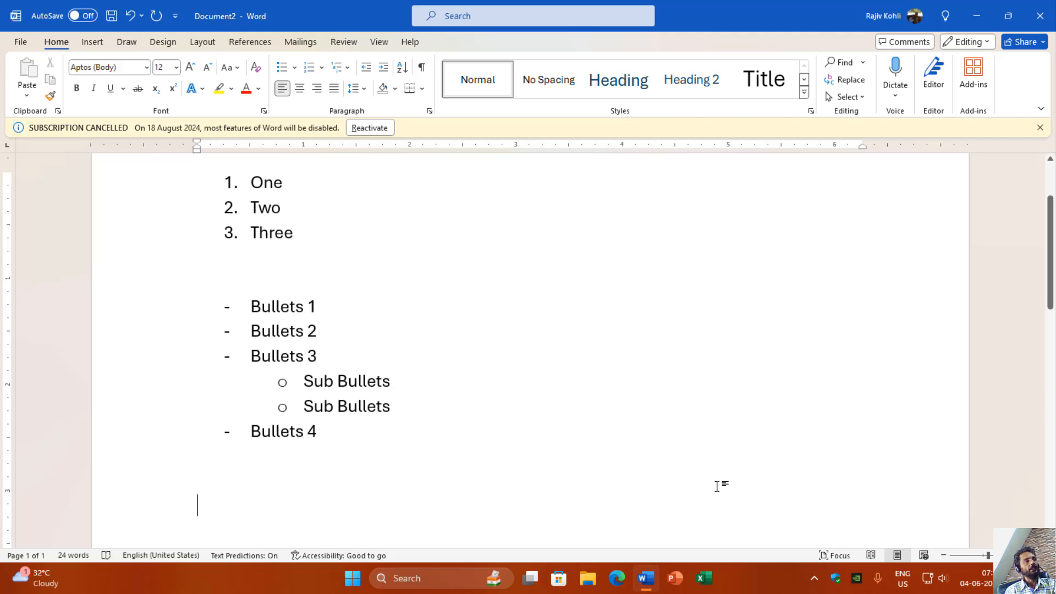
# Step: Create an automatic arrow-bulleted list from the > sign with the single item Bullets, and end the list
pyautogui.write('>')
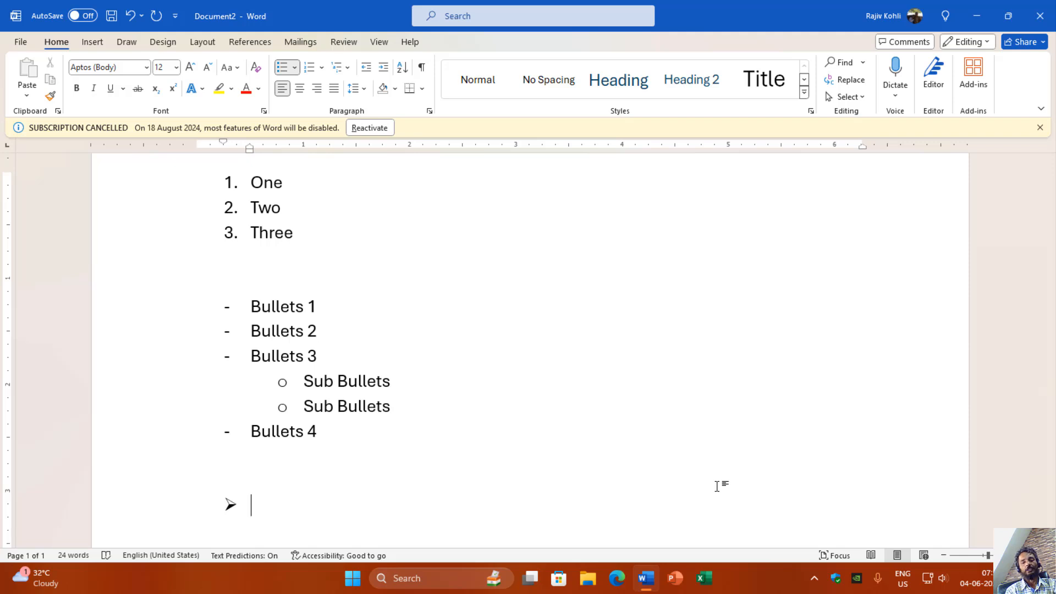
pyautogui.write(' Bullet')
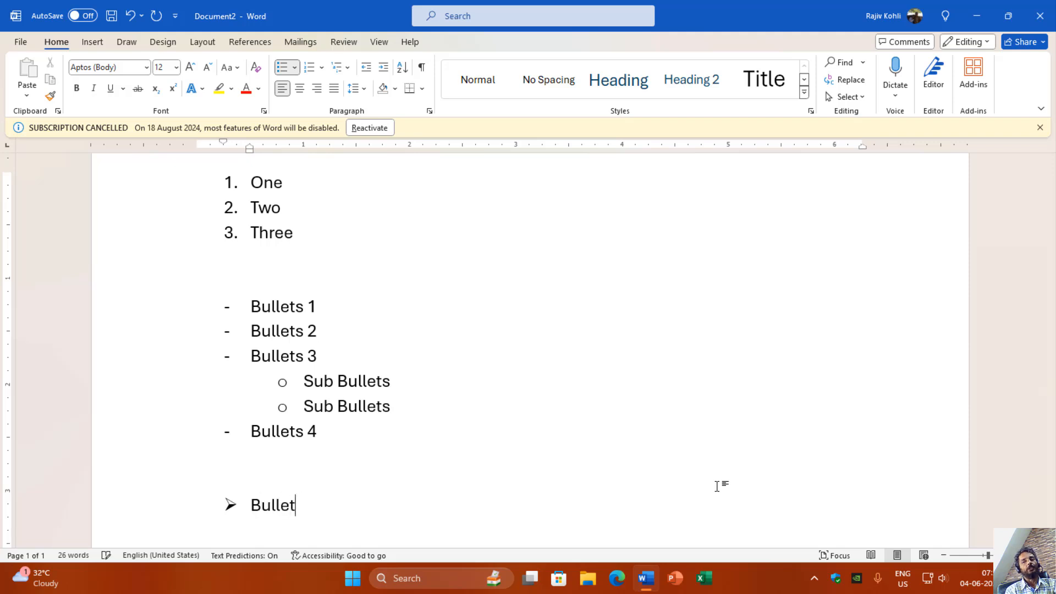
pyautogui.write('s')
pyautogui.press('Return')
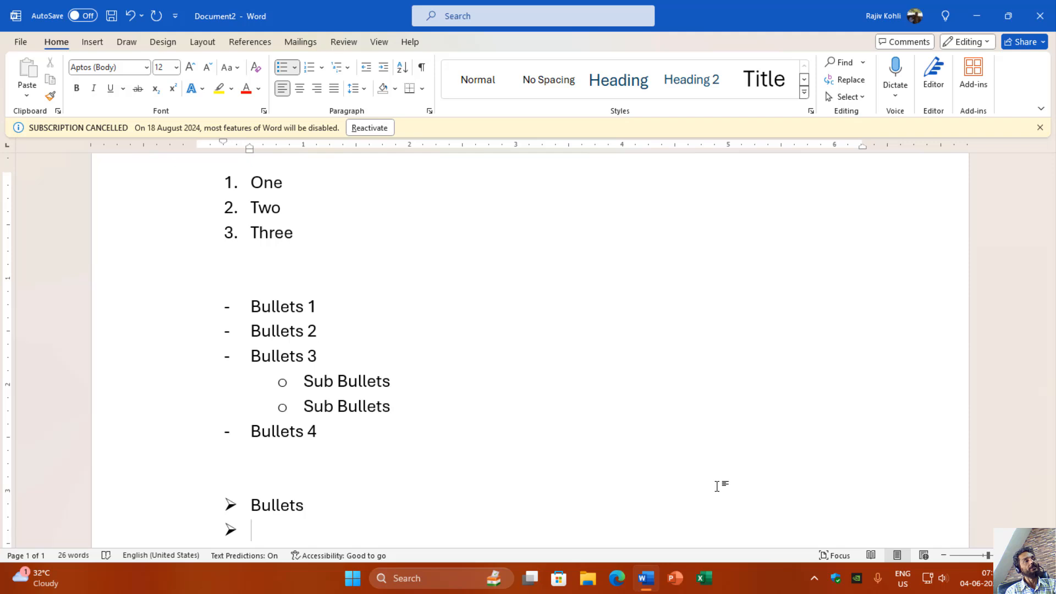
pyautogui.press('Return')
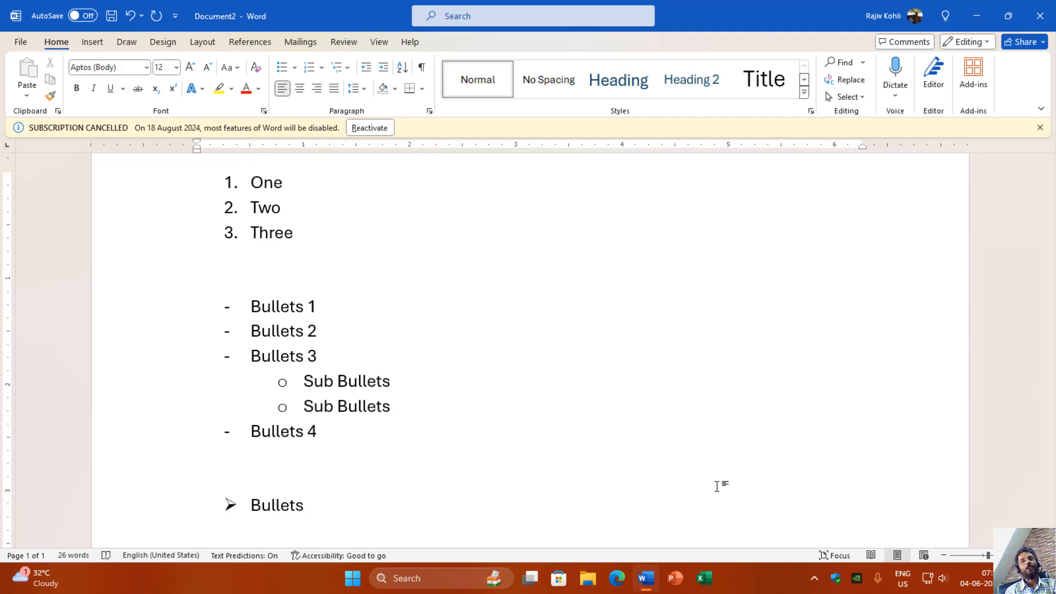